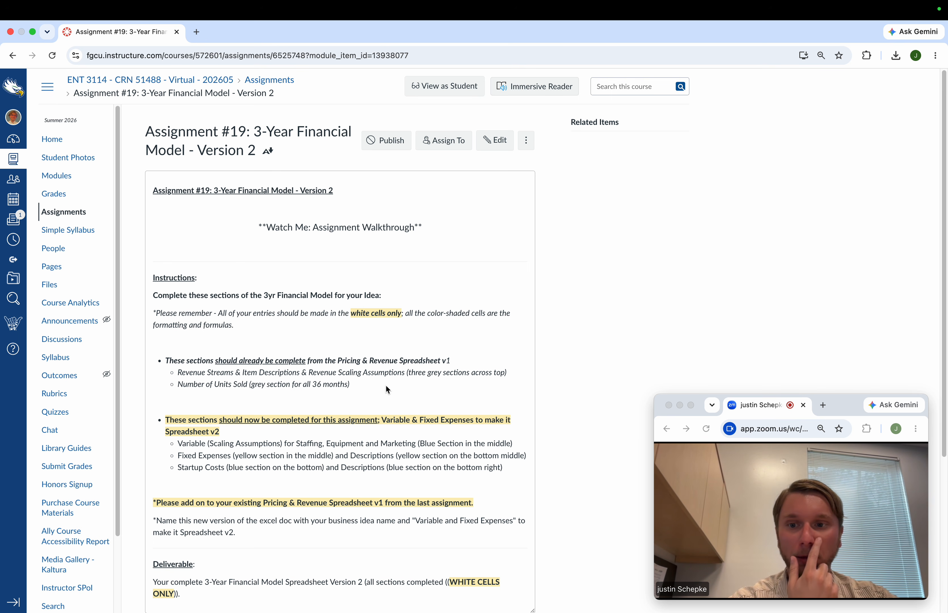
Review the assignment instructions, marking the revenue streams, item descriptions and Revenue Scaling Assumptions that should already be complete
{"action": "scroll", "coordinate": [386, 386], "scroll_direction": "down", "scroll_amount": 1}
{"action": "scroll", "coordinate": [386, 388], "scroll_direction": "down", "scroll_amount": 1}
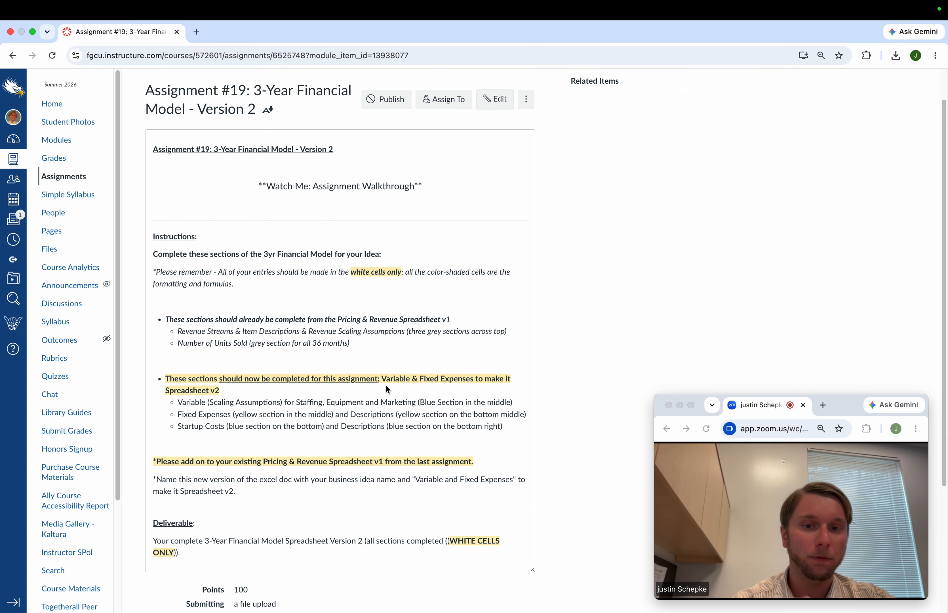
{"action": "left_click_drag", "start_coordinate": [179, 331], "coordinate": [457, 330]}
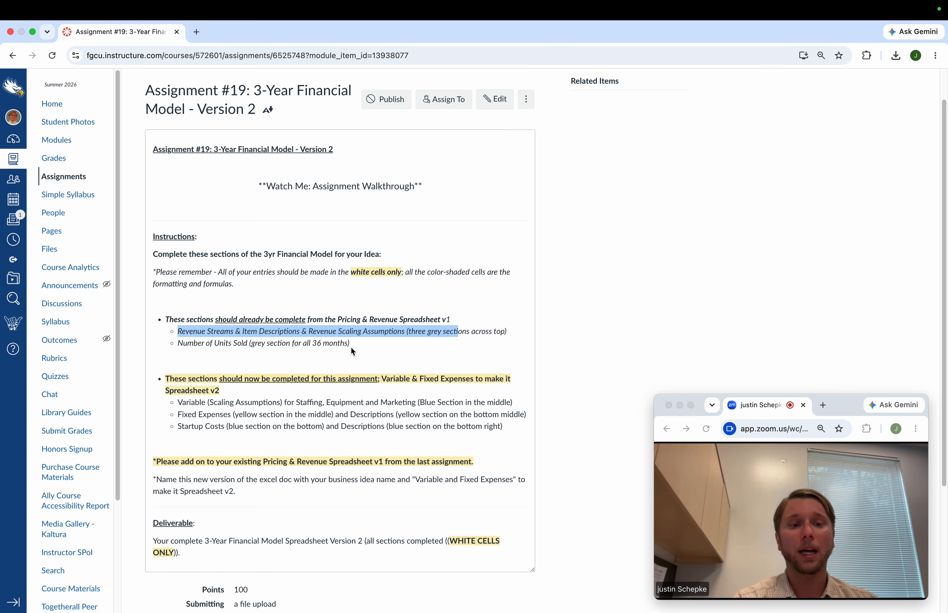
{"action": "left_click", "coordinate": [412, 331]}
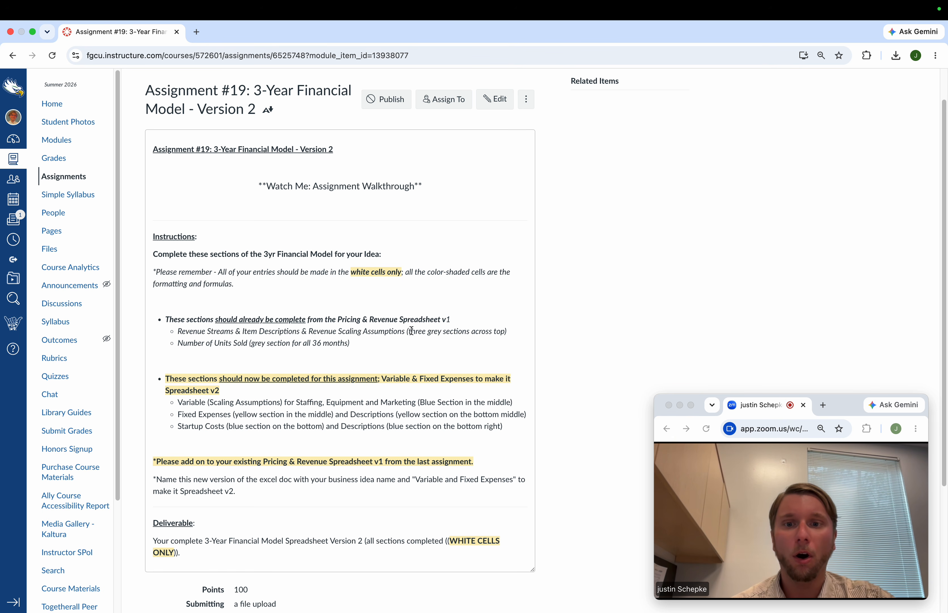
{"action": "left_click_drag", "start_coordinate": [314, 328], "coordinate": [397, 329]}
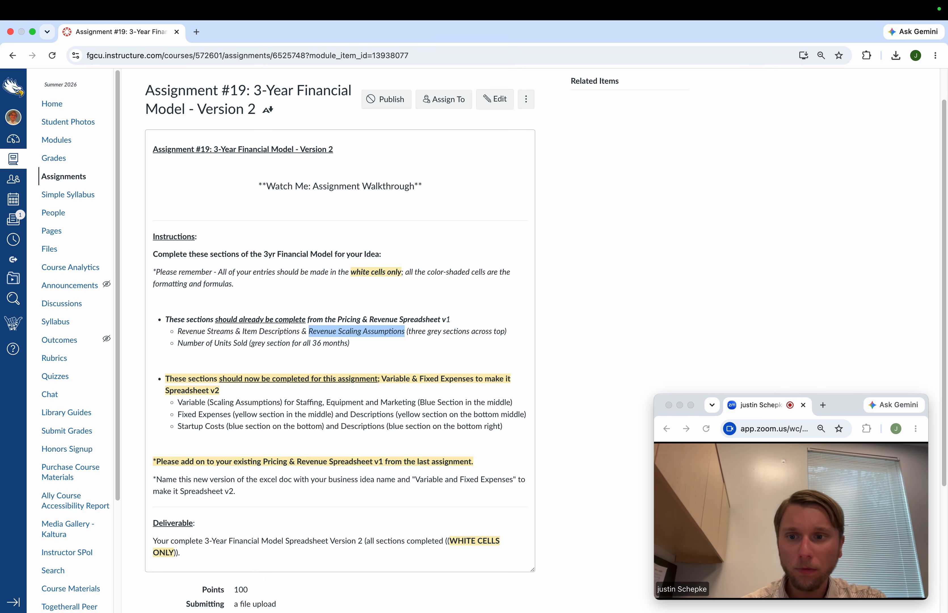
Switch to the software example workbook in Excel and examine its revenue streams, item descriptions and Revenue Scaling Assumptions
{"action": "key", "text": "super+Tab"}
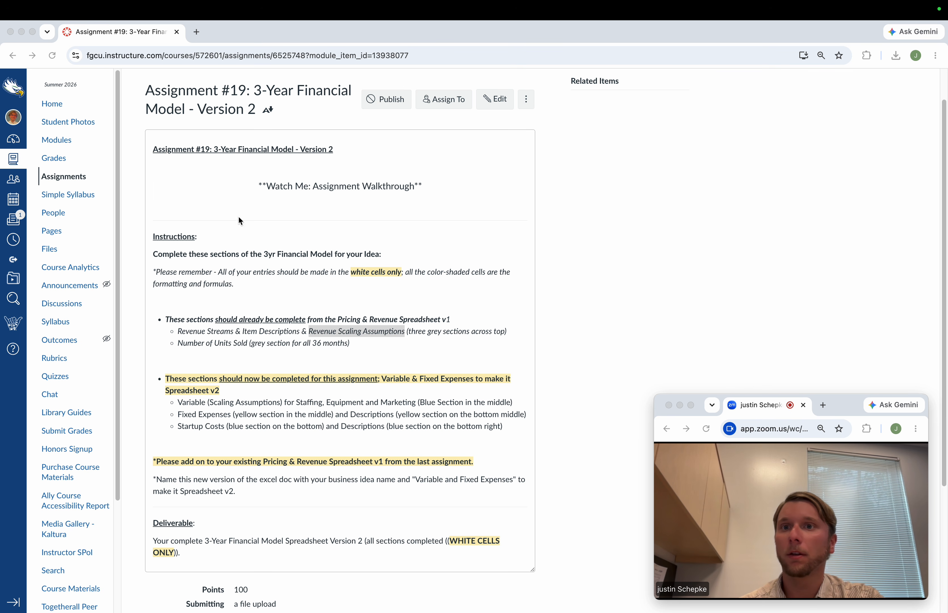
{"action": "key", "text": "ctrl+super+f"}
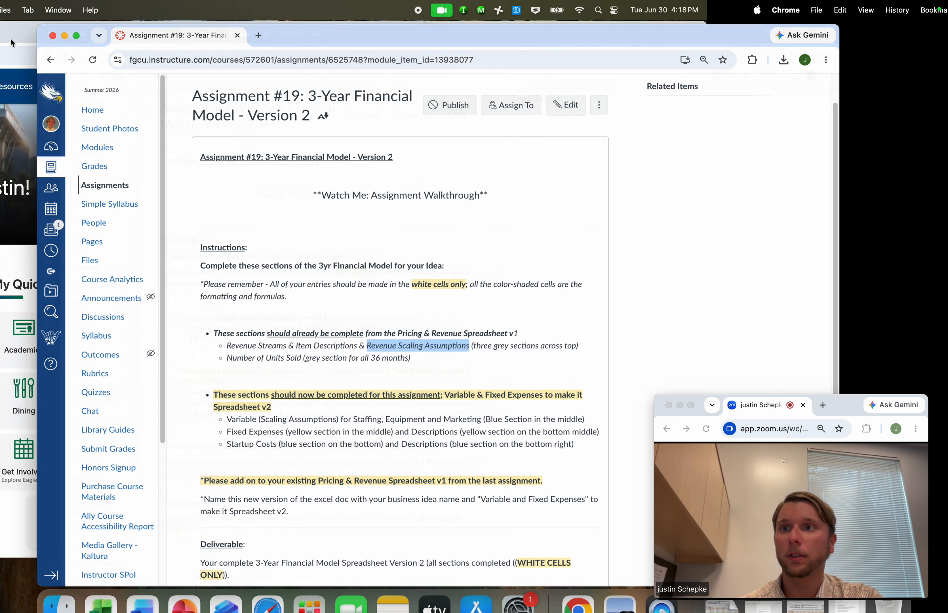
{"action": "key", "text": "super+Tab"}
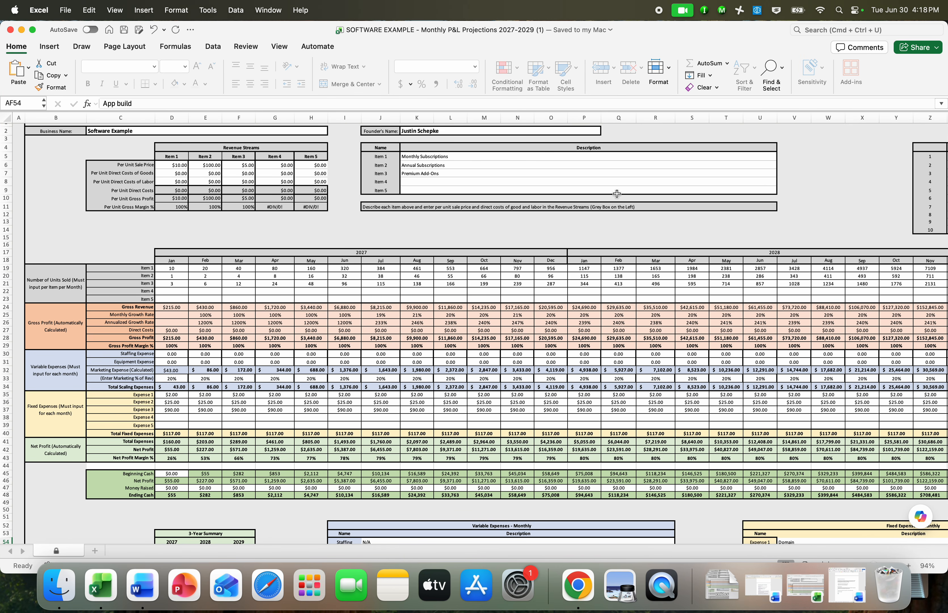
{"action": "scroll", "coordinate": [358, 212], "scroll_direction": "right", "scroll_amount": 1}
{"action": "scroll", "coordinate": [358, 211], "scroll_direction": "right", "scroll_amount": 1}
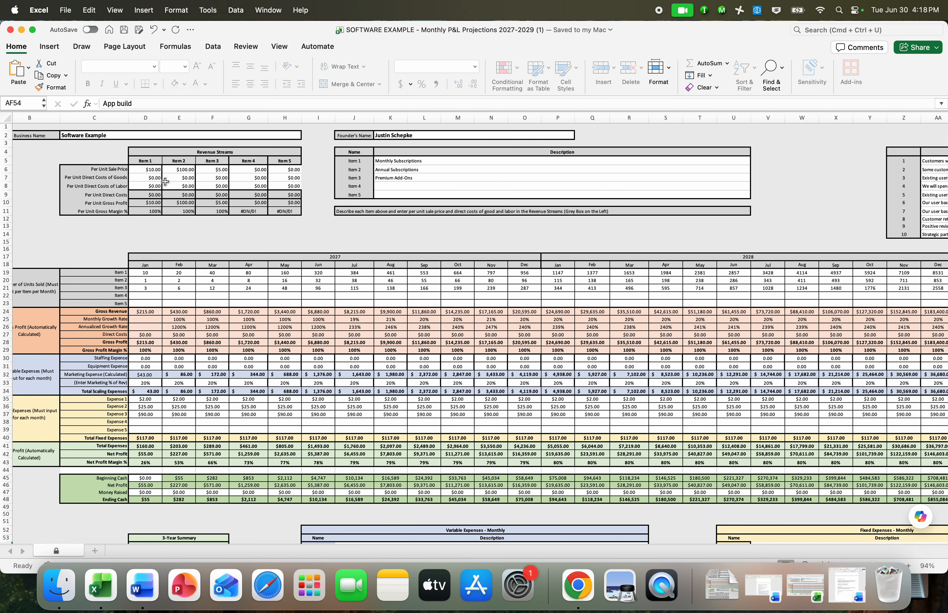
{"action": "scroll", "coordinate": [243, 202], "scroll_direction": "right", "scroll_amount": 4}
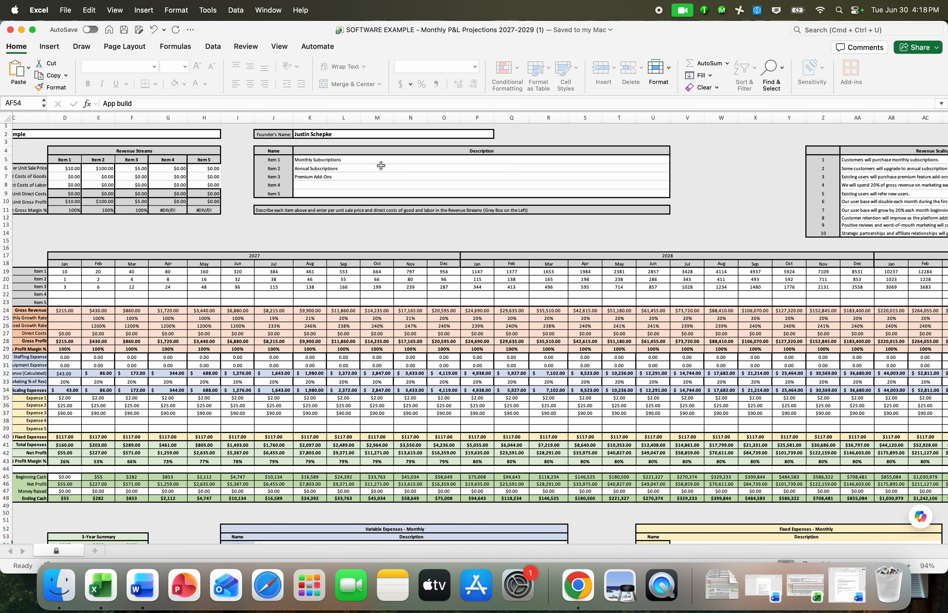
{"action": "scroll", "coordinate": [385, 209], "scroll_direction": "right", "scroll_amount": 10}
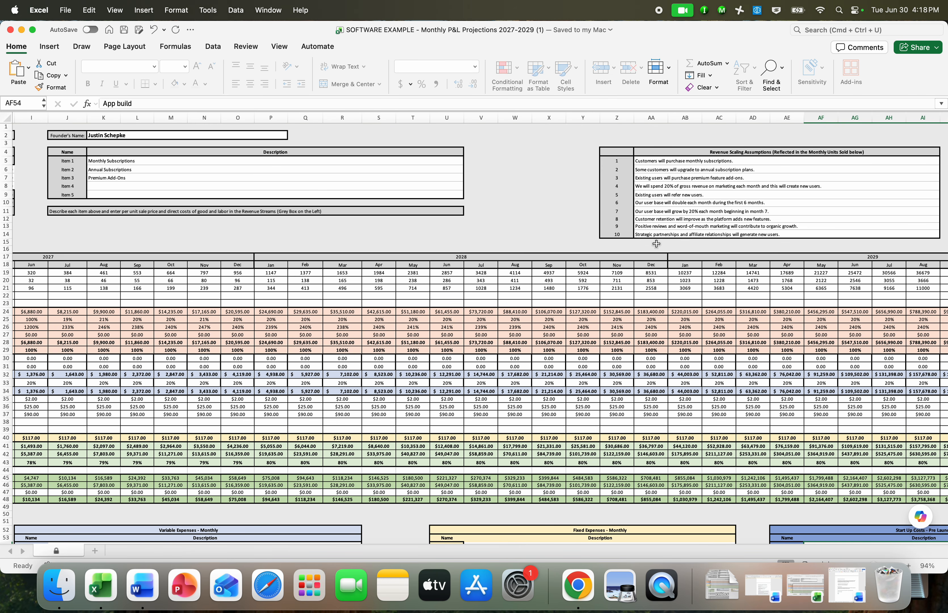
{"action": "scroll", "coordinate": [534, 215], "scroll_direction": "left", "scroll_amount": 10}
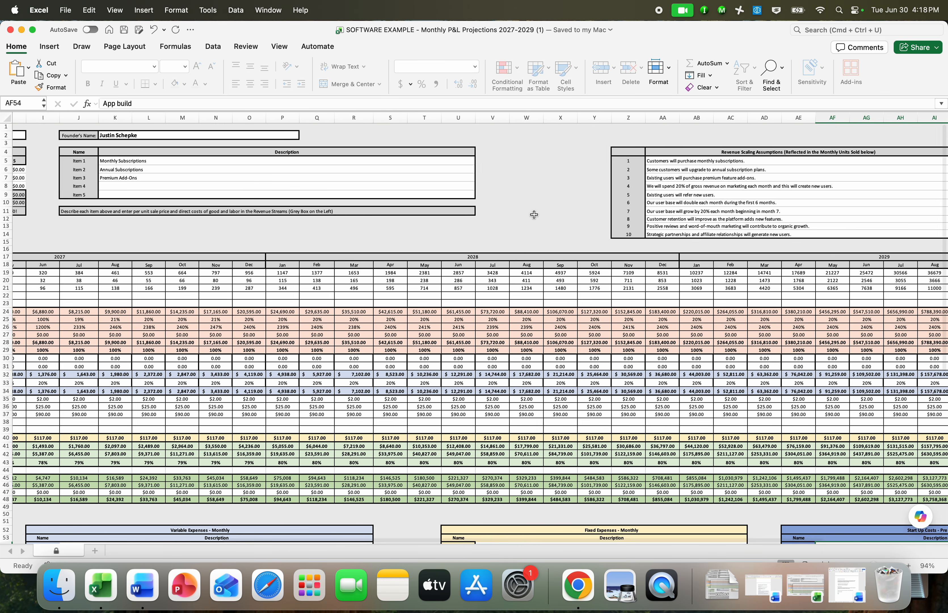
{"action": "scroll", "coordinate": [534, 215], "scroll_direction": "left", "scroll_amount": 3}
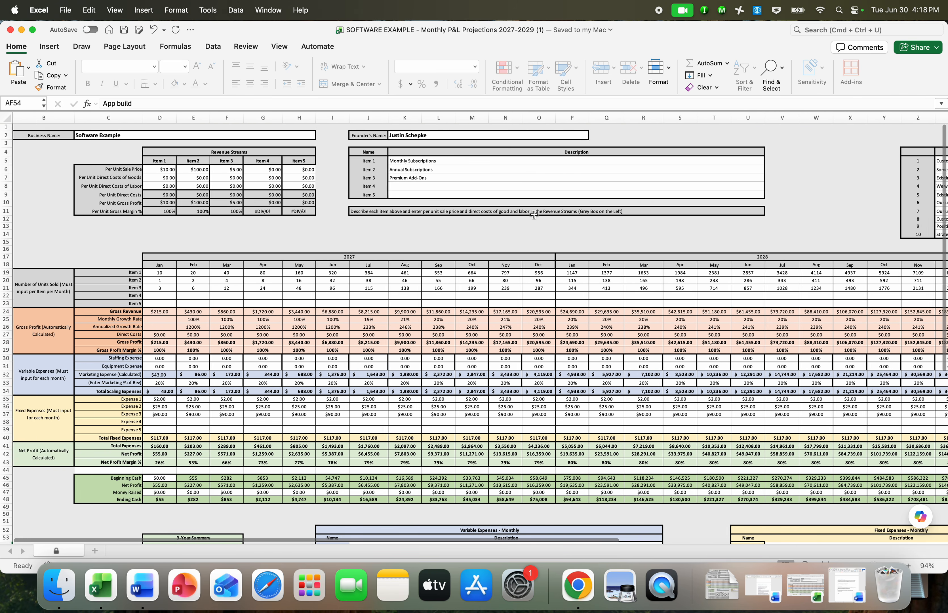
Examine the software example's overall sheet layout, from the monthly projections to the expense tables and forecast highlights
{"action": "scroll", "coordinate": [532, 217], "scroll_direction": "down", "scroll_amount": 3}
{"action": "scroll", "coordinate": [532, 217], "scroll_direction": "down", "scroll_amount": 5}
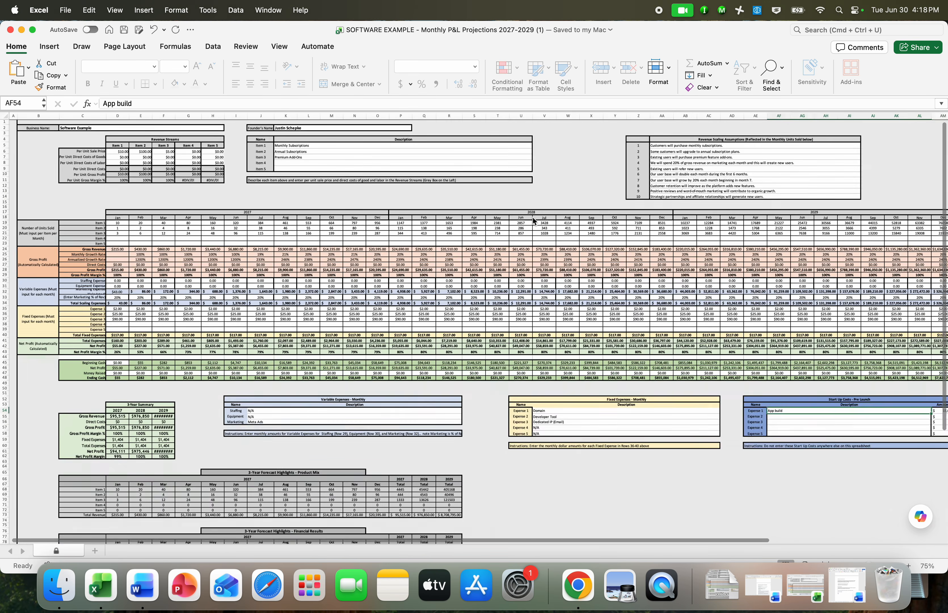
{"action": "scroll", "coordinate": [533, 217], "scroll_direction": "up", "scroll_amount": 5}
{"action": "scroll", "coordinate": [532, 217], "scroll_direction": "down", "scroll_amount": 3}
{"action": "scroll", "coordinate": [534, 221], "scroll_direction": "down", "scroll_amount": 3}
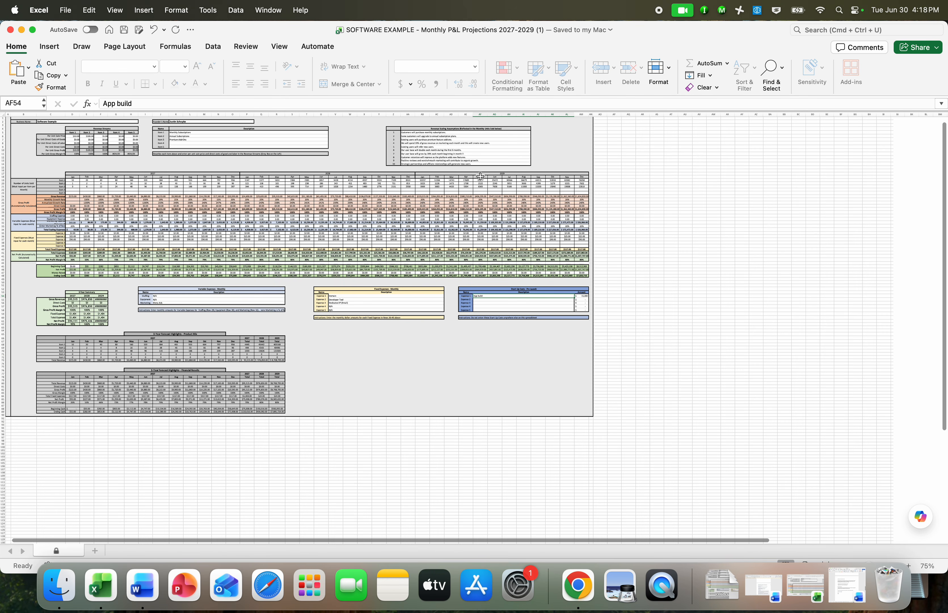
{"action": "scroll", "coordinate": [482, 180], "scroll_direction": "up", "scroll_amount": 4}
{"action": "scroll", "coordinate": [387, 183], "scroll_direction": "down", "scroll_amount": 1}
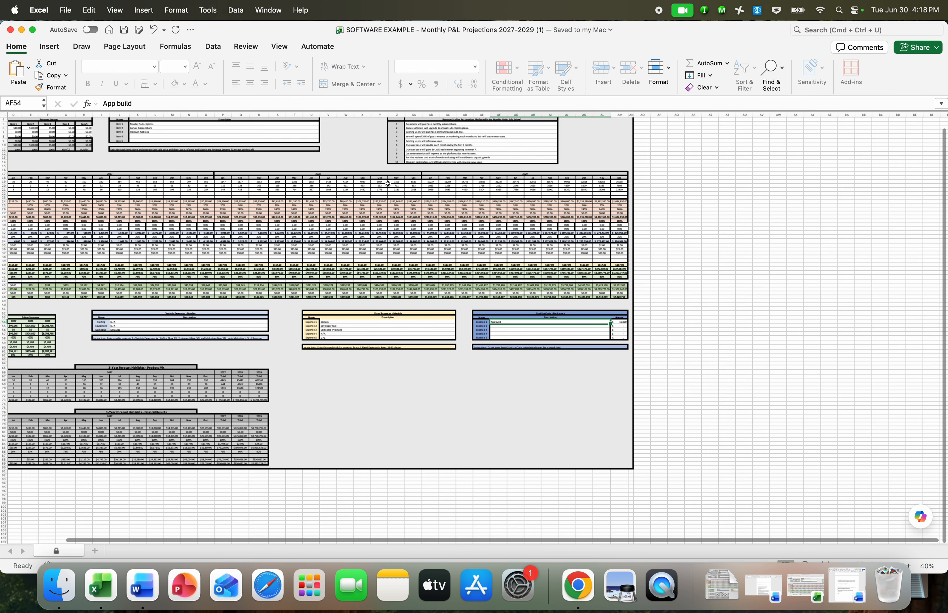
{"action": "scroll", "coordinate": [334, 177], "scroll_direction": "up", "scroll_amount": 5}
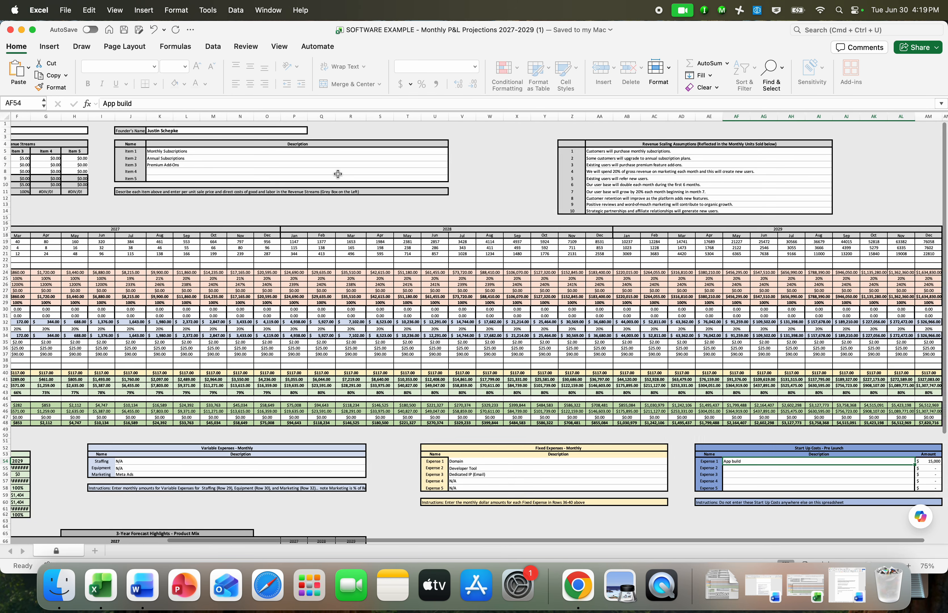
Examine the software example's monthly units sold, monthly expenses and 3-Year Summary
{"action": "scroll", "coordinate": [338, 174], "scroll_direction": "left", "scroll_amount": 1}
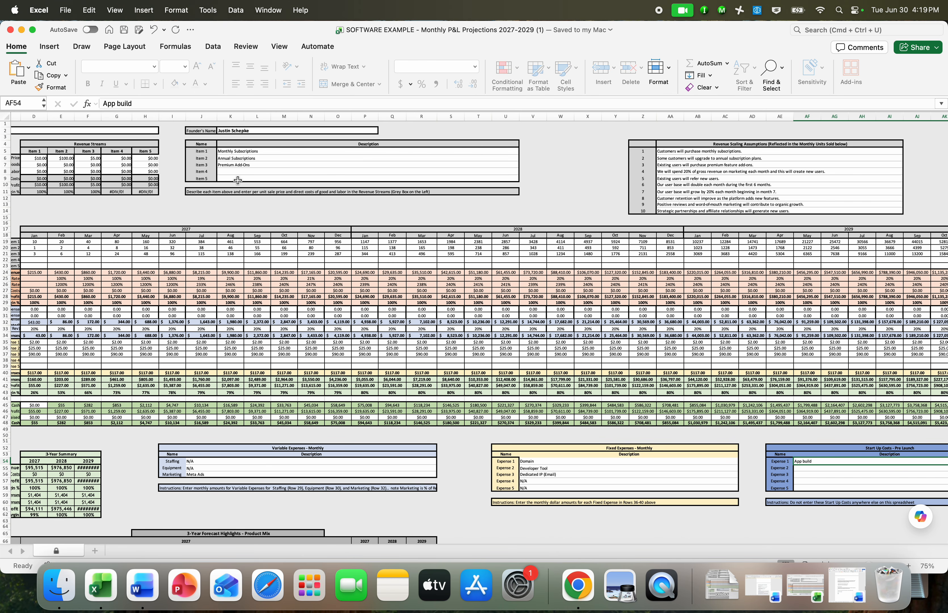
{"action": "scroll", "coordinate": [277, 290], "scroll_direction": "left", "scroll_amount": 5}
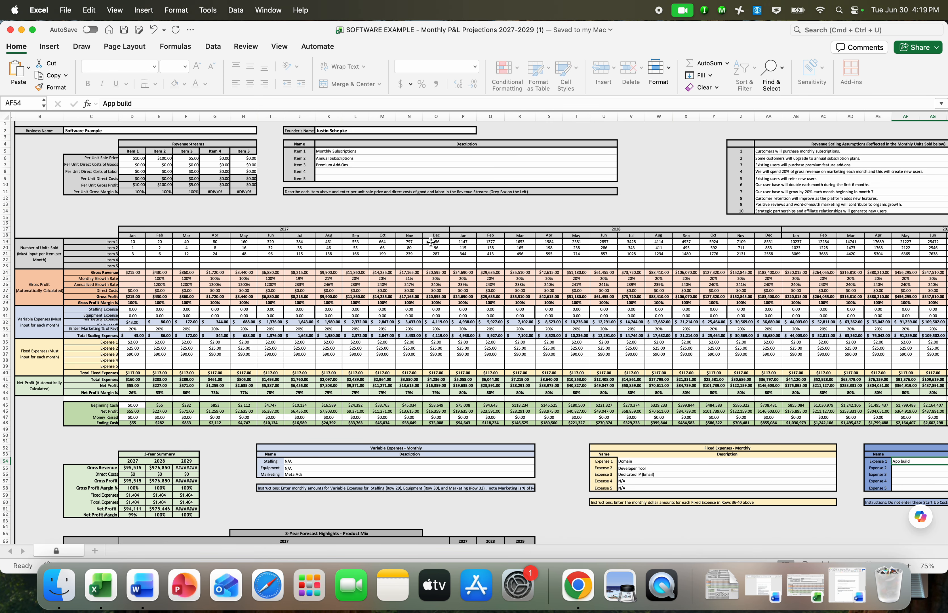
{"action": "scroll", "coordinate": [294, 263], "scroll_direction": "right", "scroll_amount": 3}
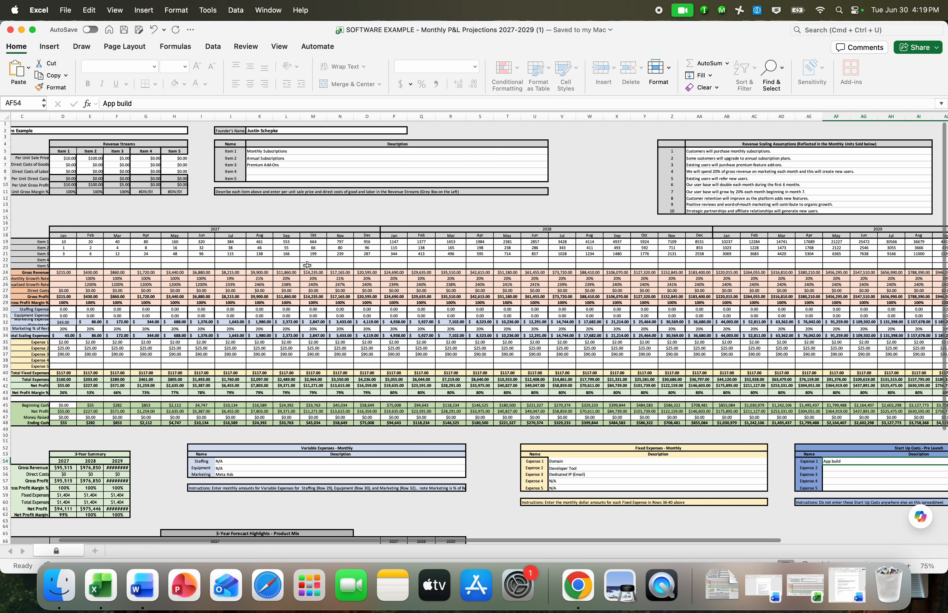
{"action": "scroll", "coordinate": [285, 259], "scroll_direction": "left", "scroll_amount": 3}
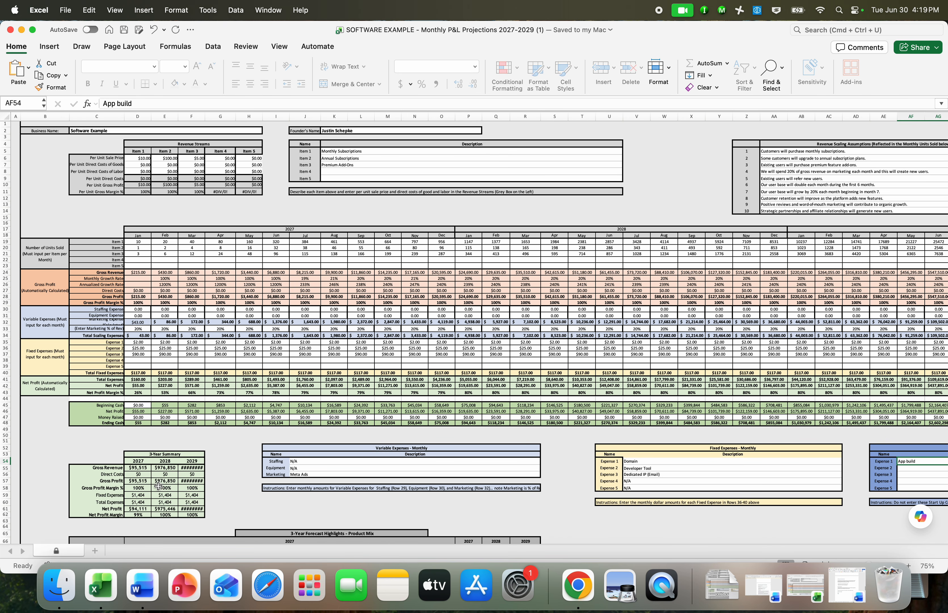
{"action": "scroll", "coordinate": [218, 508], "scroll_direction": "down", "scroll_amount": 2}
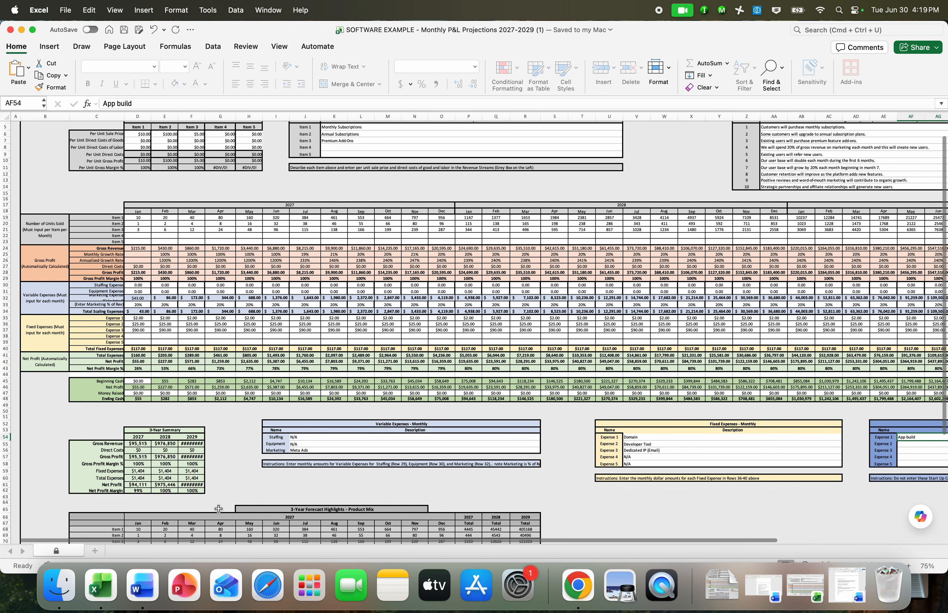
Switch to the Java Express example workbook and examine its 3-Year Summary alongside the monthly projections
{"action": "scroll", "coordinate": [218, 508], "scroll_direction": "down", "scroll_amount": 2}
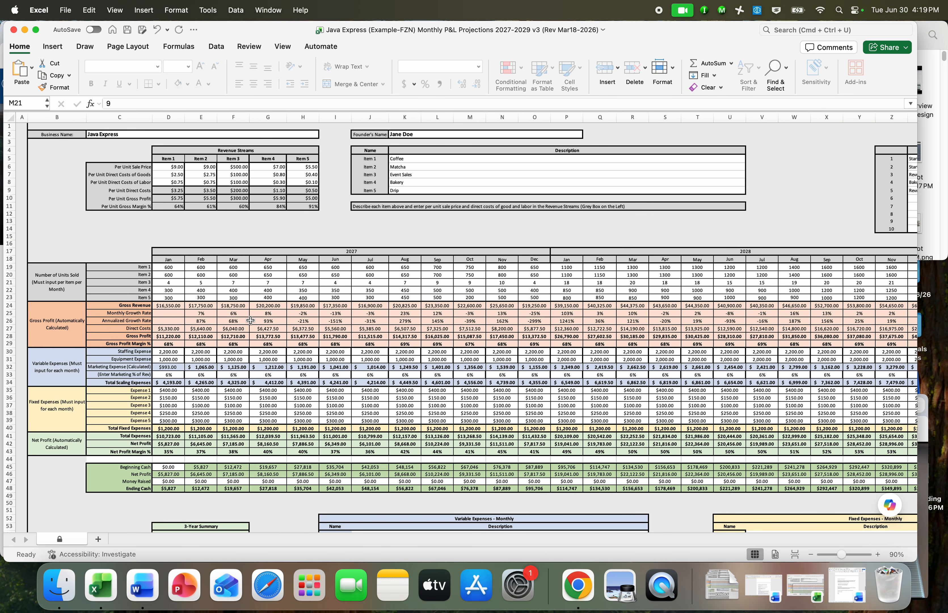
{"action": "scroll", "coordinate": [250, 320], "scroll_direction": "down", "scroll_amount": 10}
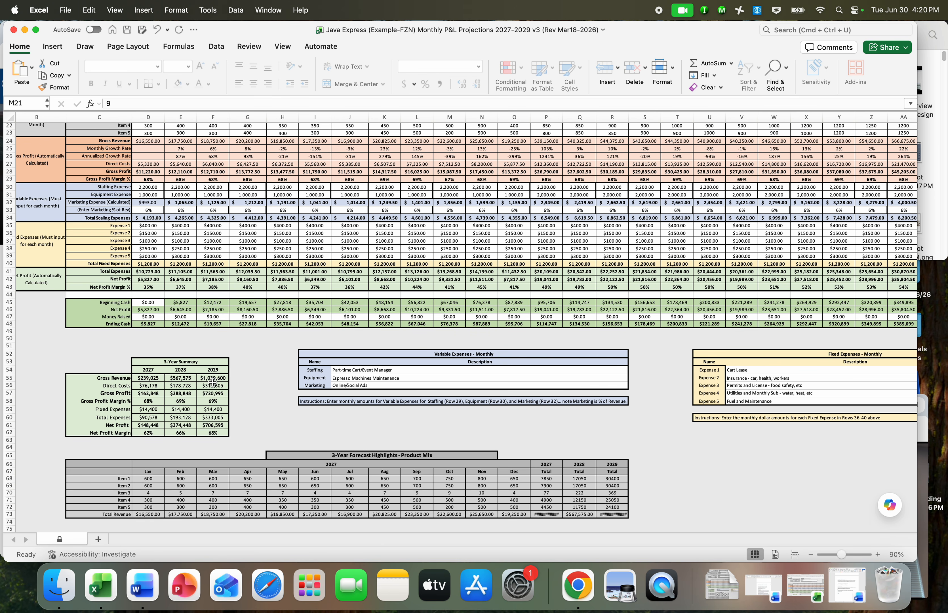
{"action": "scroll", "coordinate": [217, 380], "scroll_direction": "up", "scroll_amount": 5}
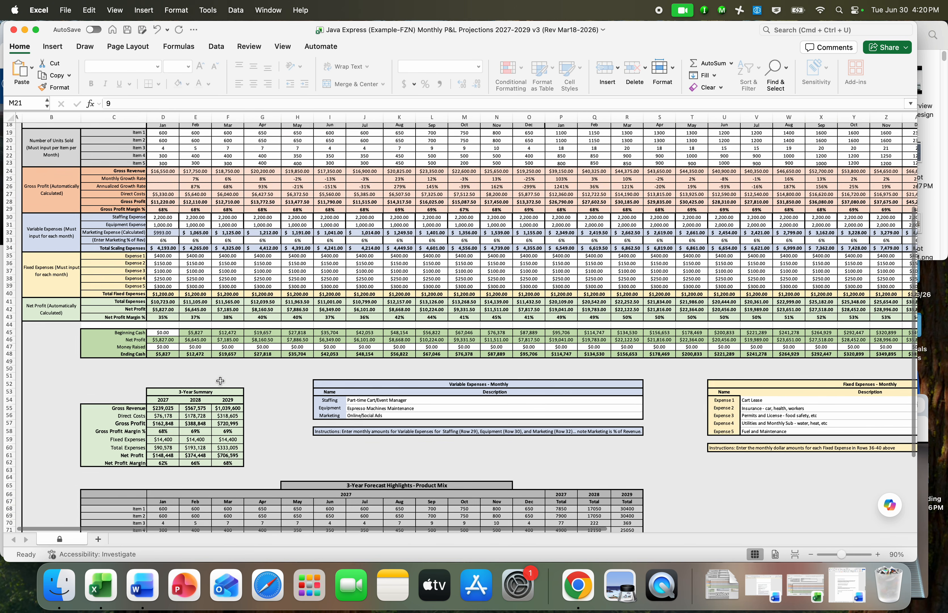
{"action": "scroll", "coordinate": [221, 381], "scroll_direction": "down", "scroll_amount": 2}
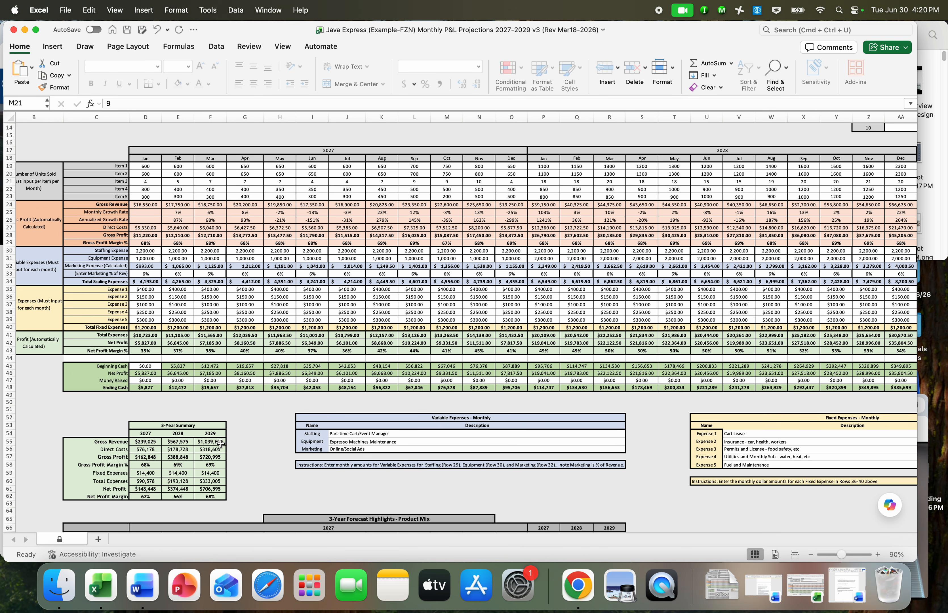
{"action": "scroll", "coordinate": [220, 443], "scroll_direction": "up", "scroll_amount": 5}
{"action": "scroll", "coordinate": [220, 442], "scroll_direction": "left", "scroll_amount": 1}
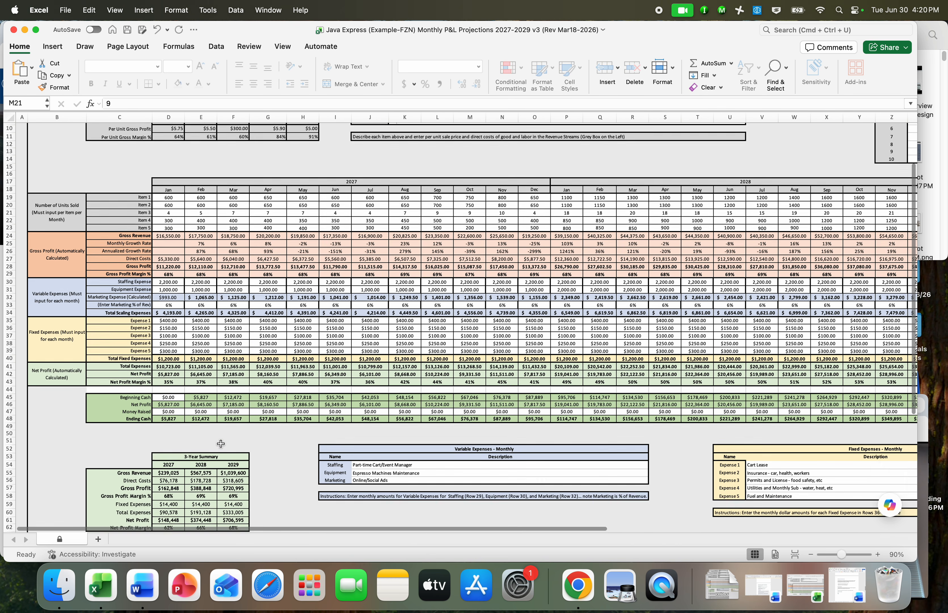
Examine the Java Express revenue streams, item descriptions, Revenue Scaling Assumptions and monthly number of units sold
{"action": "scroll", "coordinate": [220, 443], "scroll_direction": "right", "scroll_amount": 4}
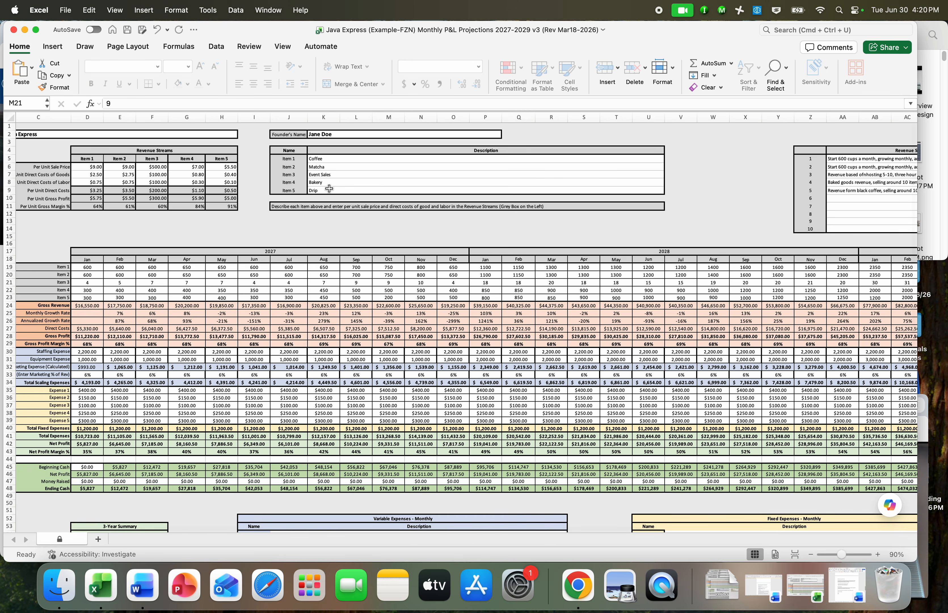
{"action": "scroll", "coordinate": [328, 187], "scroll_direction": "right", "scroll_amount": 4}
{"action": "scroll", "coordinate": [329, 188], "scroll_direction": "right", "scroll_amount": 8}
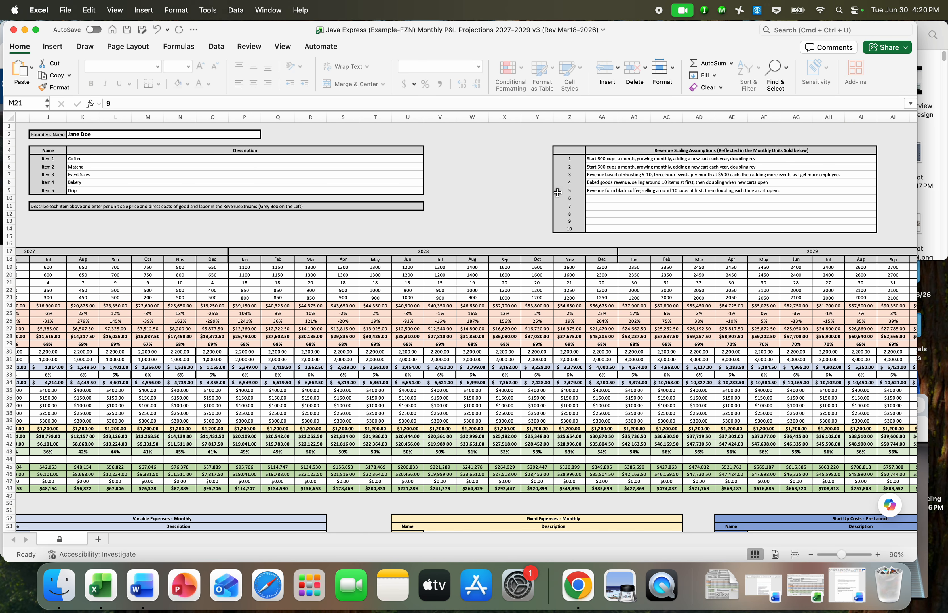
{"action": "scroll", "coordinate": [544, 192], "scroll_direction": "left", "scroll_amount": 10}
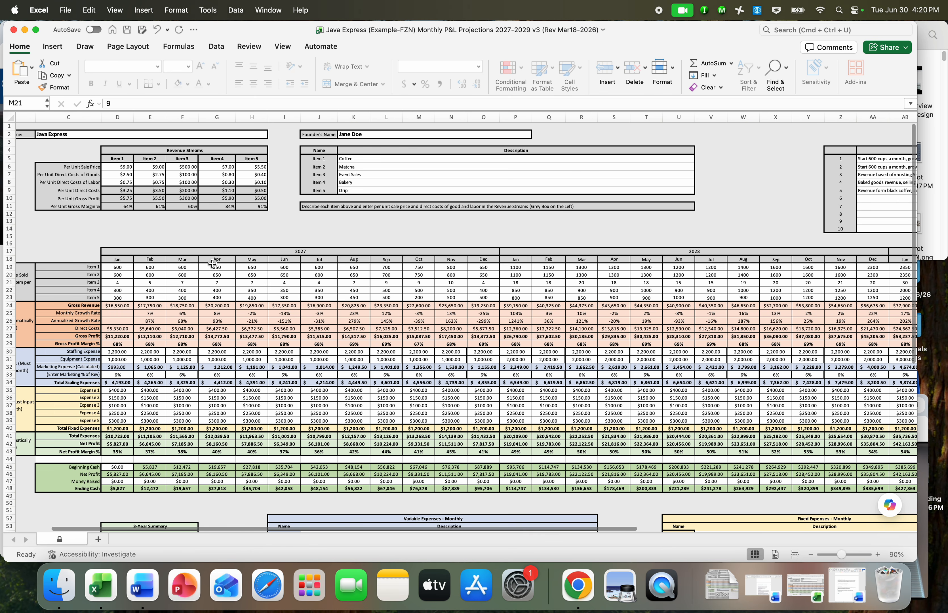
{"action": "scroll", "coordinate": [240, 278], "scroll_direction": "left", "scroll_amount": 2}
{"action": "scroll", "coordinate": [241, 278], "scroll_direction": "left", "scroll_amount": 2}
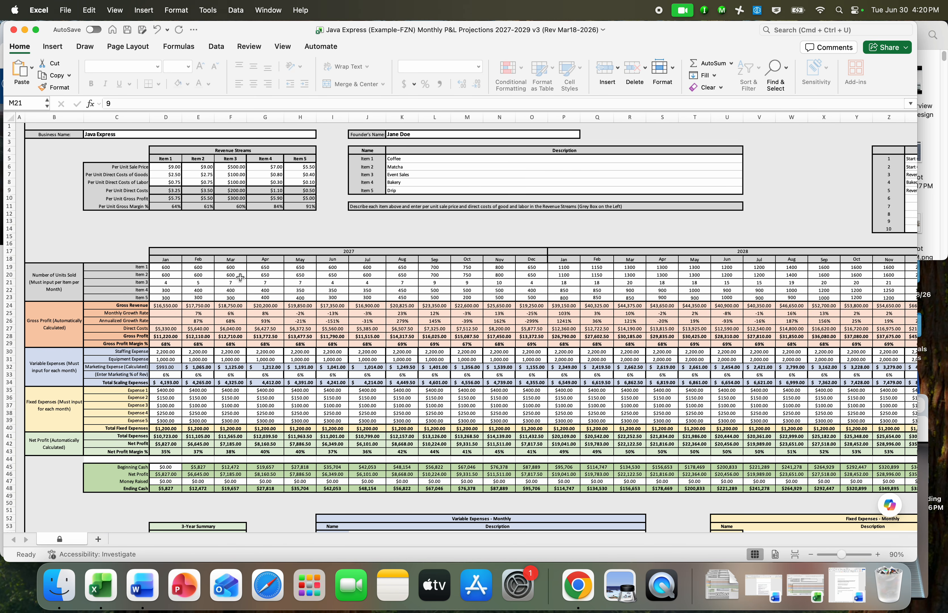
Examine the Java Express variable expenses, fixed expenses and pre-launch start-up costs tables against their monthly expense rows
{"action": "scroll", "coordinate": [241, 277], "scroll_direction": "down", "scroll_amount": 5}
{"action": "scroll", "coordinate": [241, 277], "scroll_direction": "right", "scroll_amount": 5}
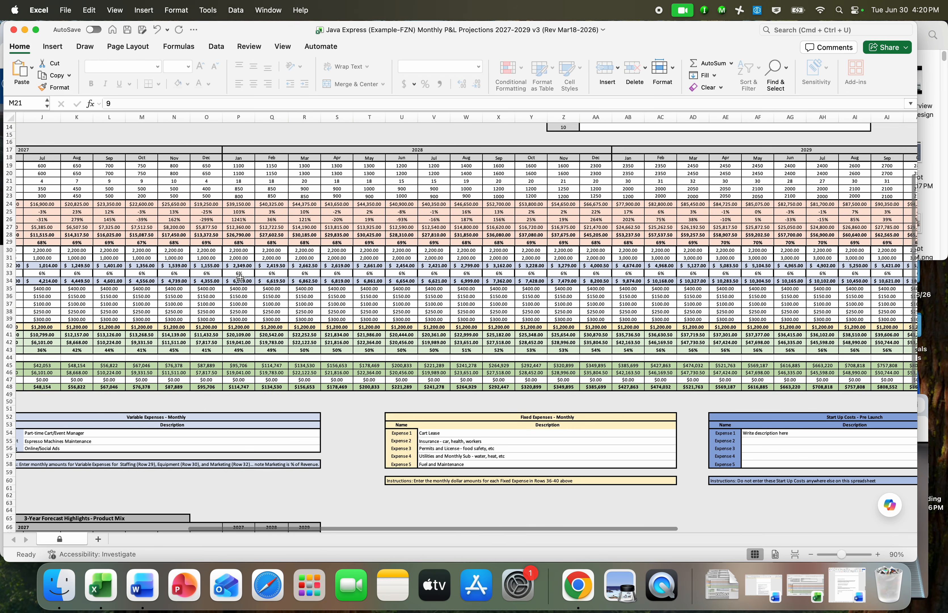
{"action": "scroll", "coordinate": [241, 278], "scroll_direction": "left", "scroll_amount": 7}
{"action": "scroll", "coordinate": [247, 286], "scroll_direction": "up", "scroll_amount": 3}
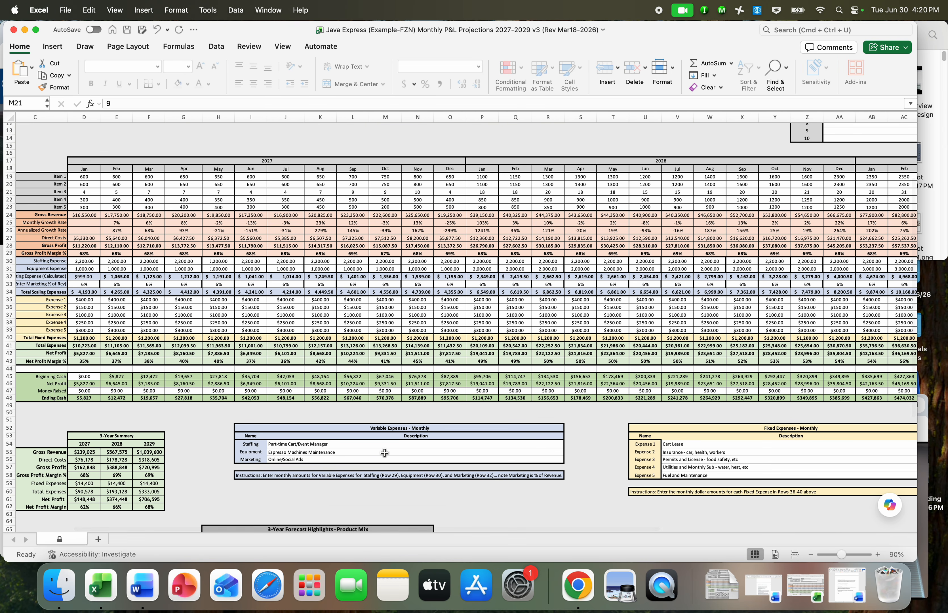
{"action": "scroll", "coordinate": [384, 453], "scroll_direction": "down", "scroll_amount": 5}
{"action": "scroll", "coordinate": [384, 453], "scroll_direction": "right", "scroll_amount": 2}
{"action": "scroll", "coordinate": [384, 453], "scroll_direction": "up", "scroll_amount": 2}
{"action": "scroll", "coordinate": [384, 453], "scroll_direction": "left", "scroll_amount": 1}
{"action": "scroll", "coordinate": [382, 450], "scroll_direction": "down", "scroll_amount": 3}
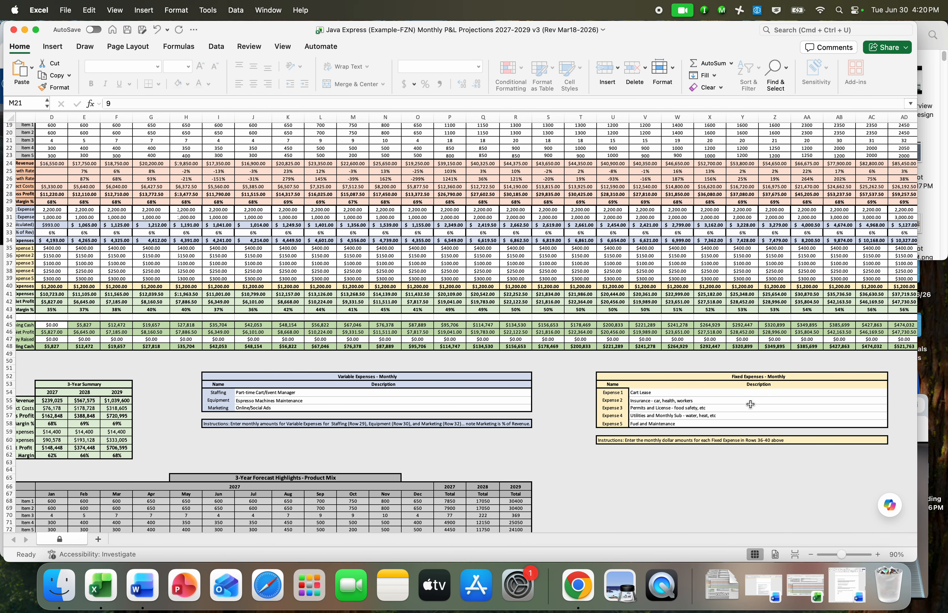
{"action": "scroll", "coordinate": [725, 422], "scroll_direction": "right", "scroll_amount": 8}
{"action": "scroll", "coordinate": [731, 428], "scroll_direction": "down", "scroll_amount": 1}
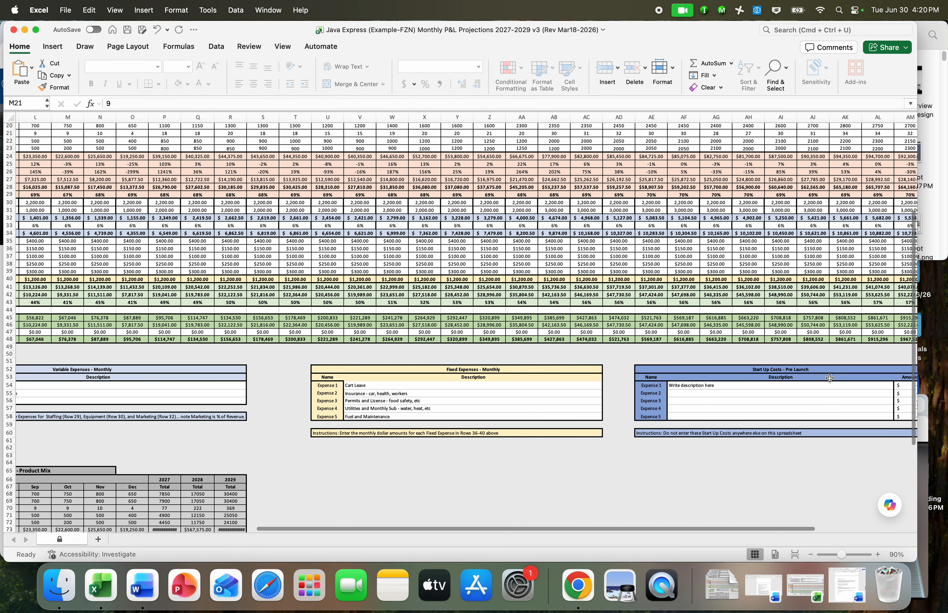
{"action": "scroll", "coordinate": [803, 435], "scroll_direction": "left", "scroll_amount": 7}
{"action": "scroll", "coordinate": [802, 434], "scroll_direction": "up", "scroll_amount": 3}
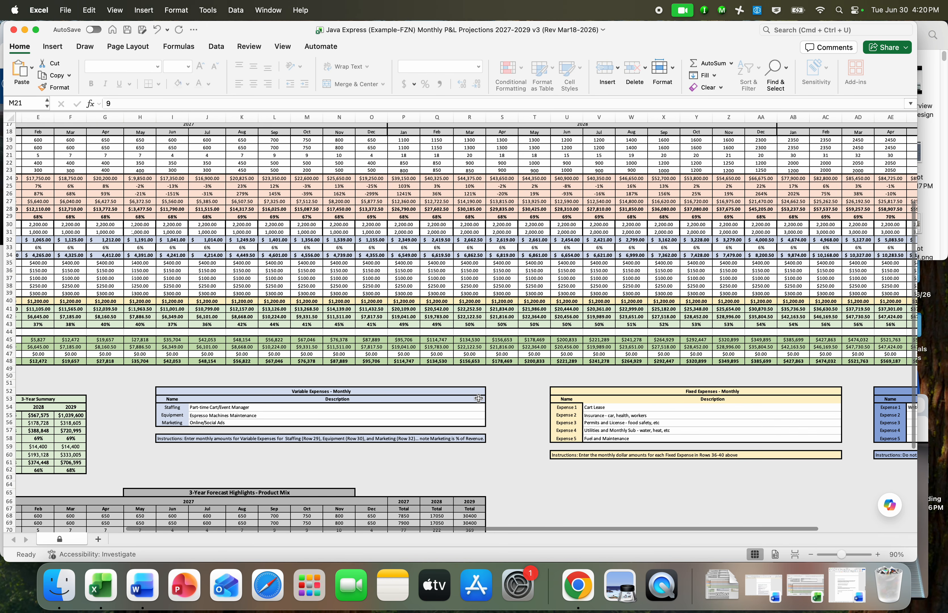
Compare the Java Express variable expense descriptions with the monthly staffing, equipment and marketing rows, checking briefly against the software example workbook
{"action": "scroll", "coordinate": [356, 397], "scroll_direction": "left", "scroll_amount": 2}
{"action": "scroll", "coordinate": [355, 397], "scroll_direction": "up", "scroll_amount": 2}
{"action": "scroll", "coordinate": [351, 402], "scroll_direction": "down", "scroll_amount": 5}
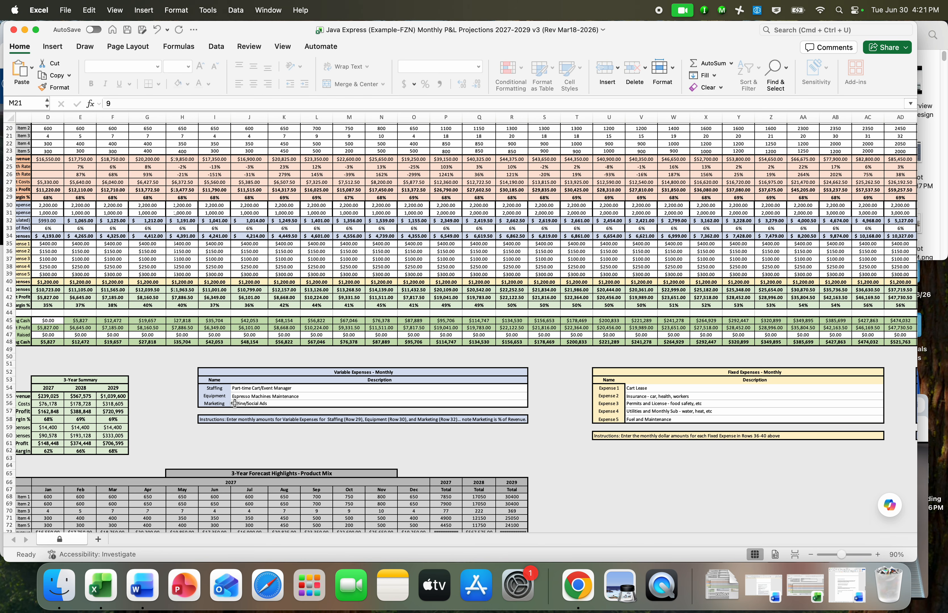
{"action": "scroll", "coordinate": [267, 409], "scroll_direction": "left", "scroll_amount": 3}
{"action": "scroll", "coordinate": [267, 409], "scroll_direction": "up", "scroll_amount": 2}
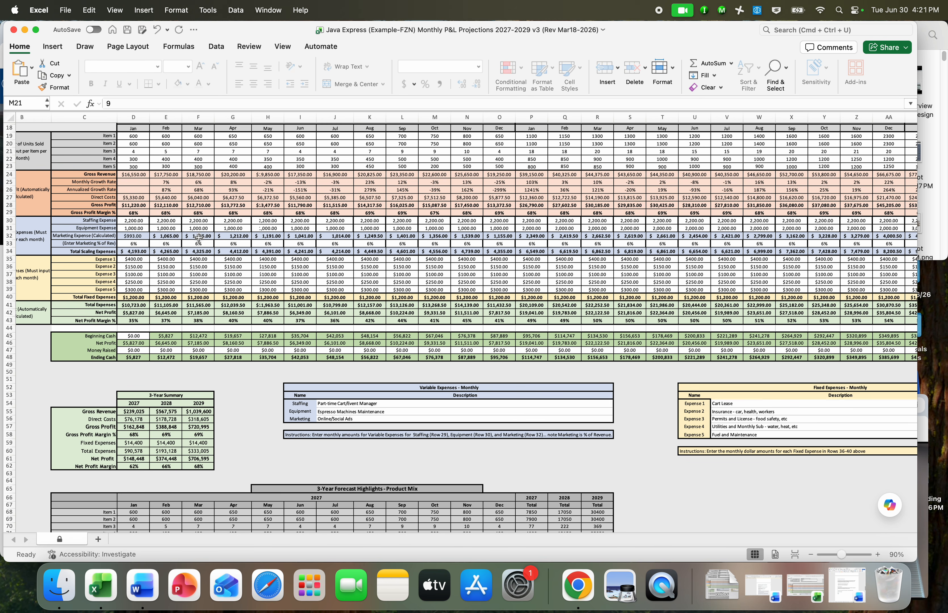
{"action": "key", "text": "super+grave"}
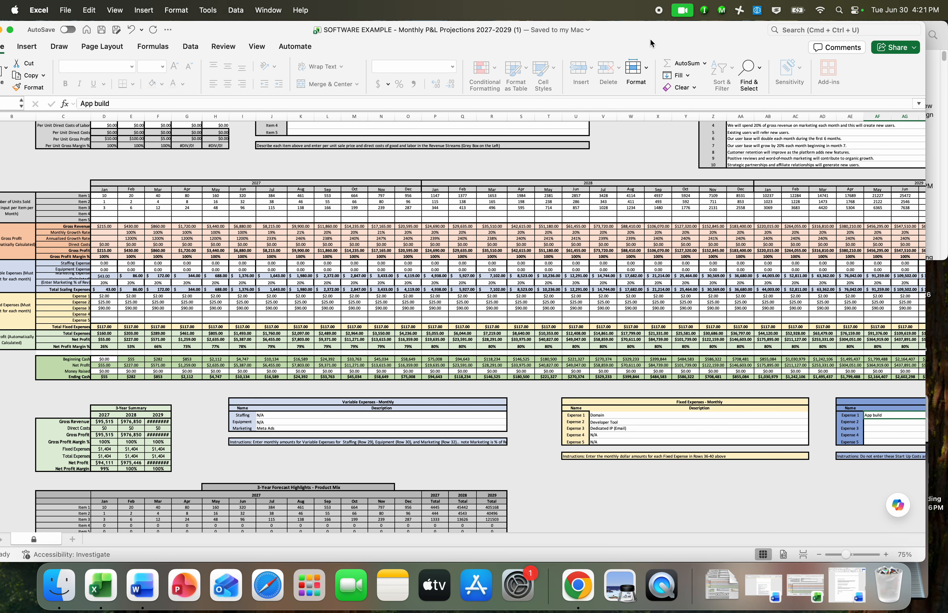
{"action": "key", "text": "super+grave"}
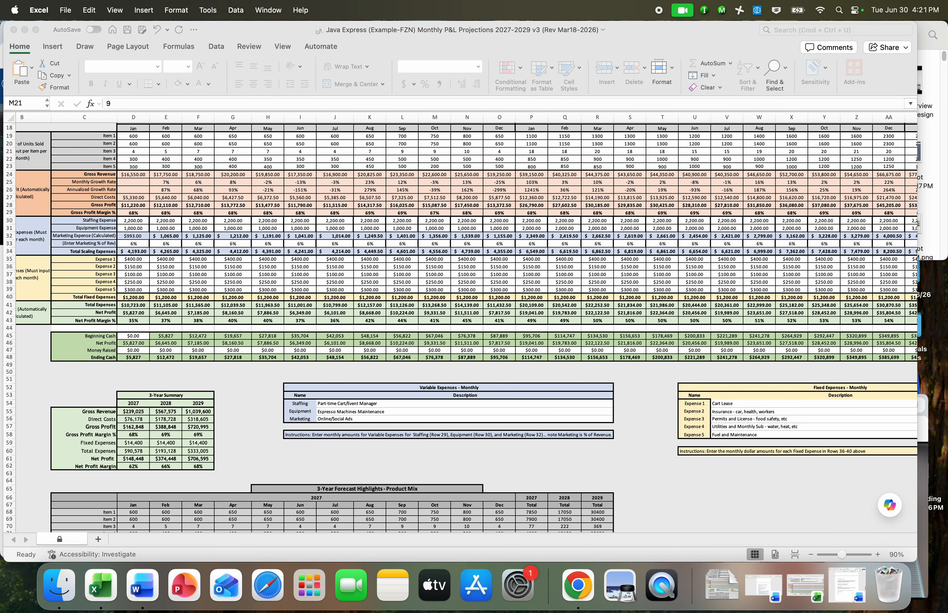
Examine the Java Express sheet from the Revenue Streams and item descriptions down through the monthly projections to the 3-Year Summary
{"action": "scroll", "coordinate": [269, 152], "scroll_direction": "up", "scroll_amount": 8}
{"action": "scroll", "coordinate": [275, 153], "scroll_direction": "right", "scroll_amount": 2}
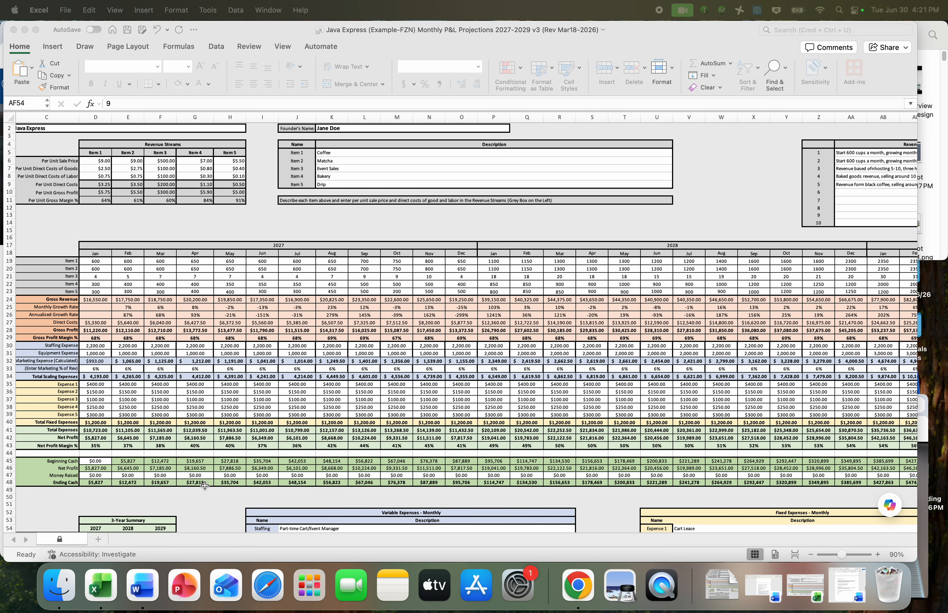
{"action": "scroll", "coordinate": [278, 500], "scroll_direction": "down", "scroll_amount": 5}
{"action": "scroll", "coordinate": [279, 500], "scroll_direction": "left", "scroll_amount": 2}
{"action": "scroll", "coordinate": [298, 501], "scroll_direction": "up", "scroll_amount": 1}
{"action": "scroll", "coordinate": [298, 501], "scroll_direction": "down", "scroll_amount": 3}
{"action": "scroll", "coordinate": [298, 500], "scroll_direction": "up", "scroll_amount": 4}
{"action": "scroll", "coordinate": [298, 501], "scroll_direction": "down", "scroll_amount": 7}
{"action": "scroll", "coordinate": [298, 501], "scroll_direction": "up", "scroll_amount": 5}
{"action": "scroll", "coordinate": [298, 501], "scroll_direction": "left", "scroll_amount": 1}
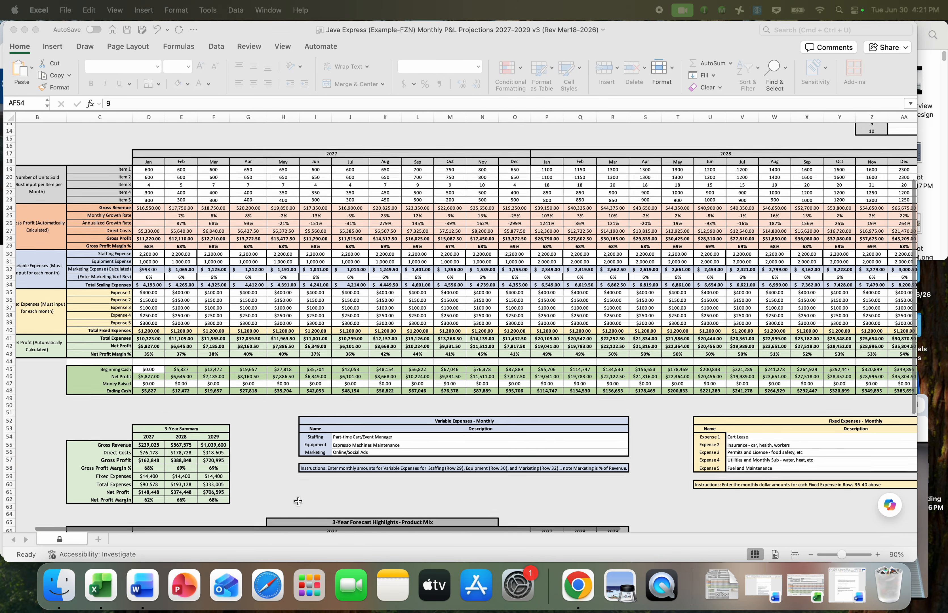
{"action": "scroll", "coordinate": [298, 500], "scroll_direction": "down", "scroll_amount": 3}
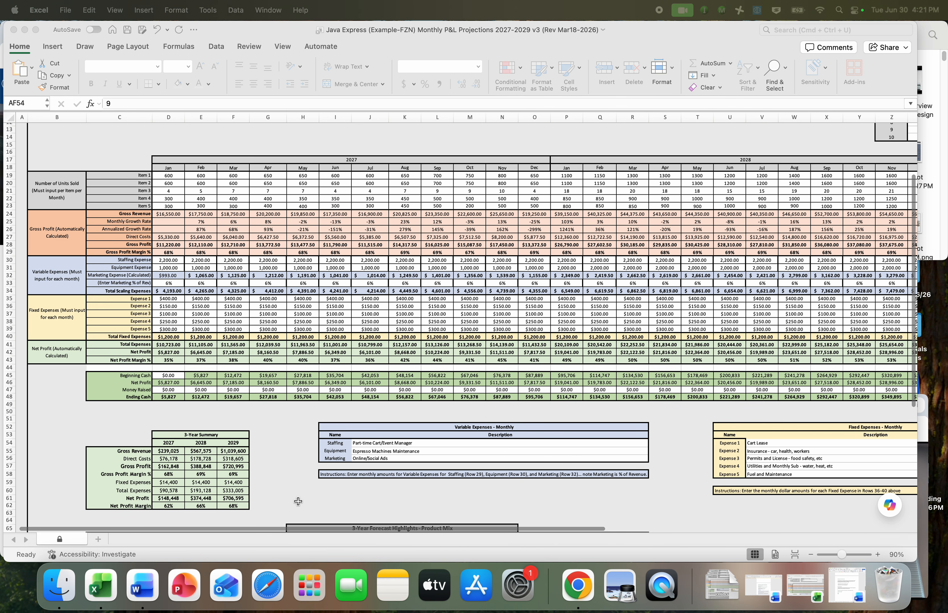
{"action": "scroll", "coordinate": [298, 501], "scroll_direction": "up", "scroll_amount": 4}
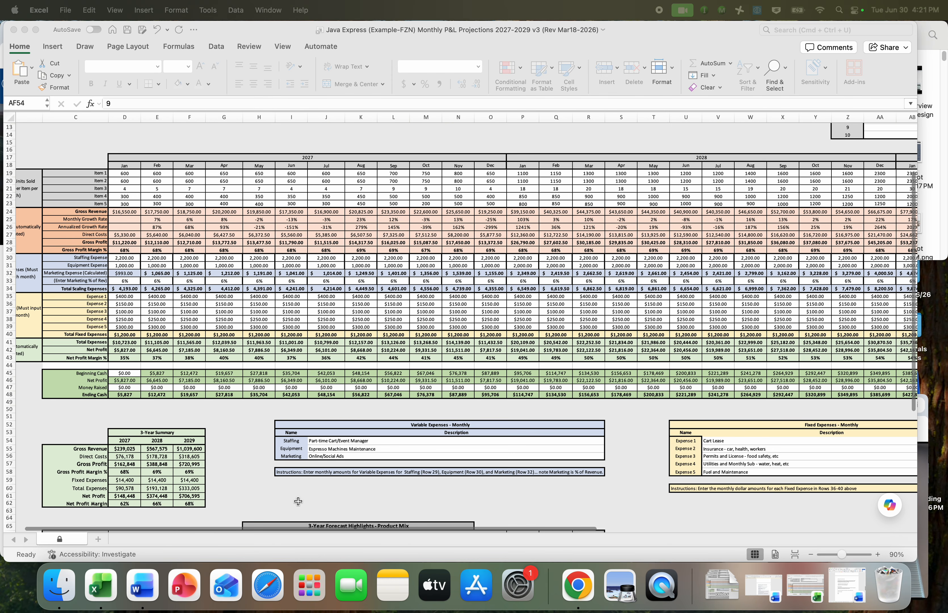
{"action": "scroll", "coordinate": [298, 501], "scroll_direction": "up", "scroll_amount": 5}
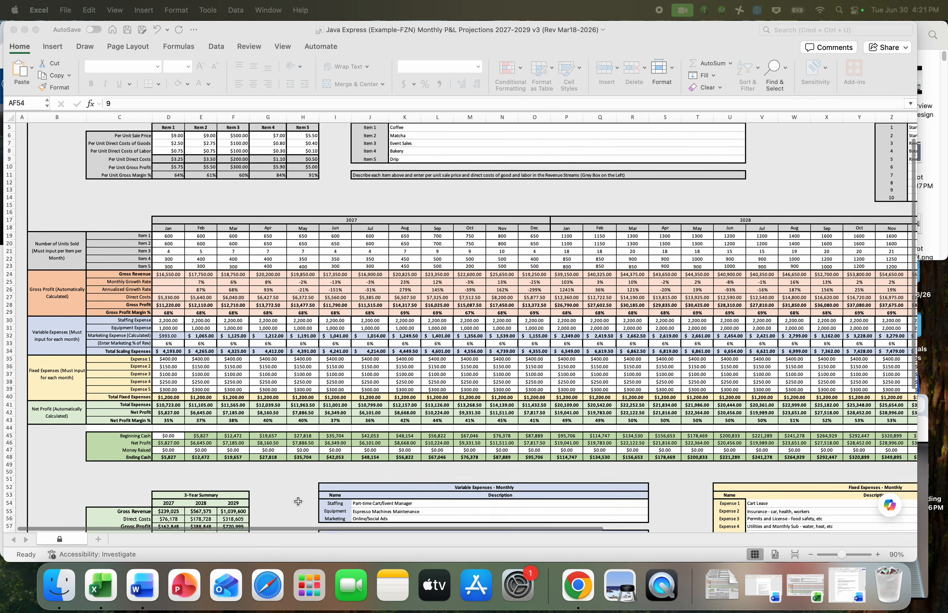
{"action": "scroll", "coordinate": [297, 501], "scroll_direction": "down", "scroll_amount": 7}
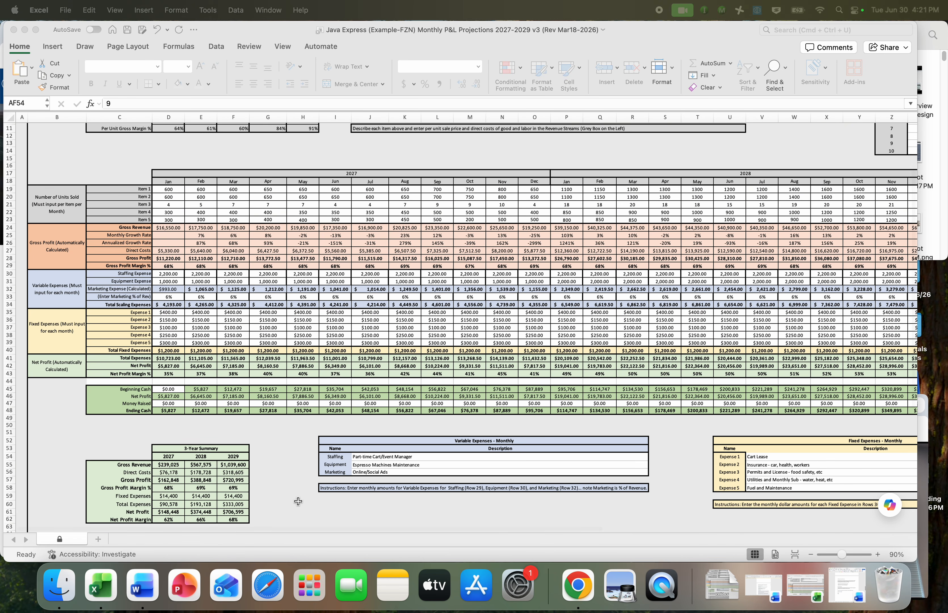
Examine the Java Express Variable Expenses and Fixed Expenses tables and follow their monthly expense rows across the projection years
{"action": "scroll", "coordinate": [297, 500], "scroll_direction": "right", "scroll_amount": 3}
{"action": "scroll", "coordinate": [298, 501], "scroll_direction": "down", "scroll_amount": 3}
{"action": "scroll", "coordinate": [298, 501], "scroll_direction": "down", "scroll_amount": 3}
{"action": "scroll", "coordinate": [298, 501], "scroll_direction": "right", "scroll_amount": 1}
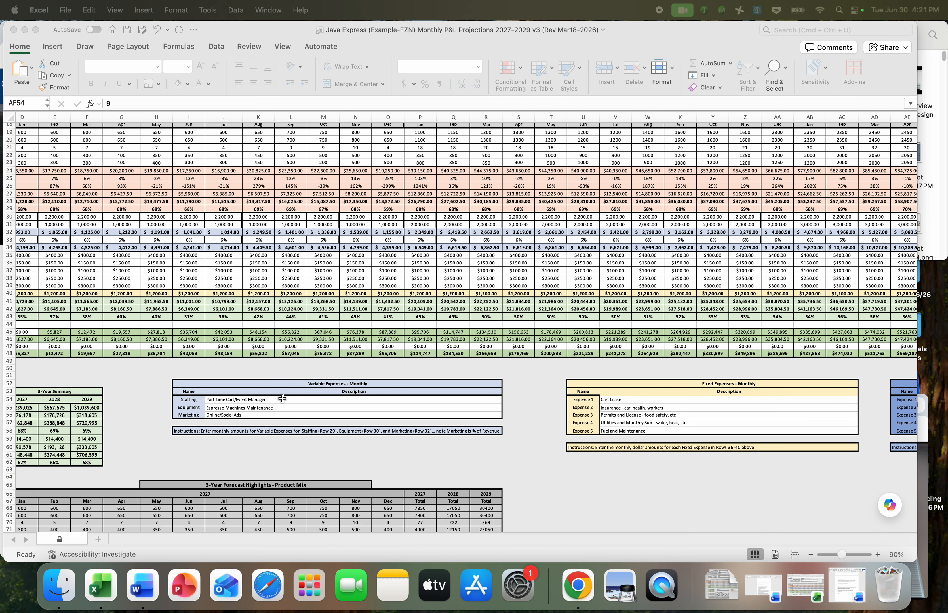
{"action": "scroll", "coordinate": [292, 408], "scroll_direction": "right", "scroll_amount": 3}
{"action": "scroll", "coordinate": [292, 408], "scroll_direction": "down", "scroll_amount": 2}
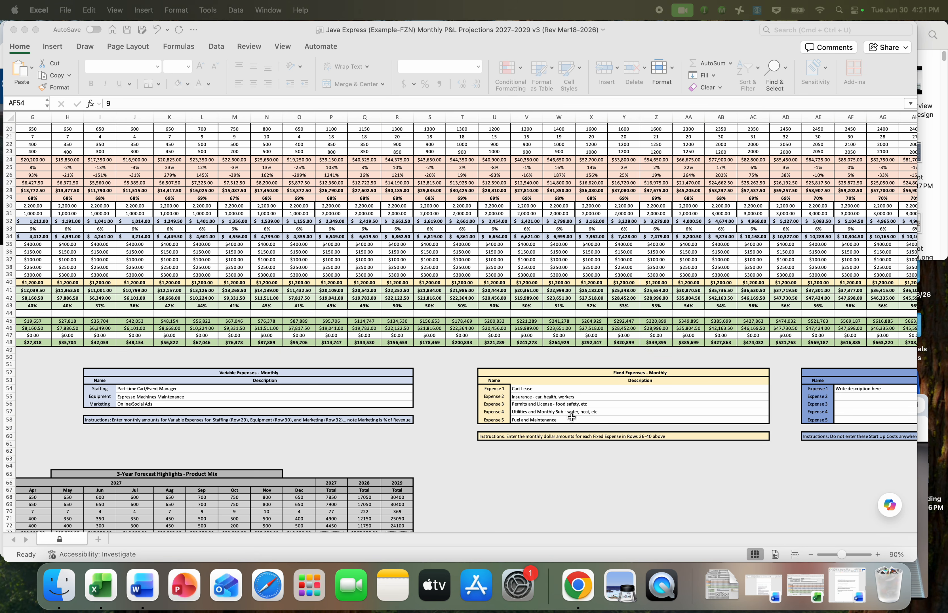
{"action": "scroll", "coordinate": [566, 425], "scroll_direction": "right", "scroll_amount": 3}
{"action": "scroll", "coordinate": [569, 438], "scroll_direction": "down", "scroll_amount": 2}
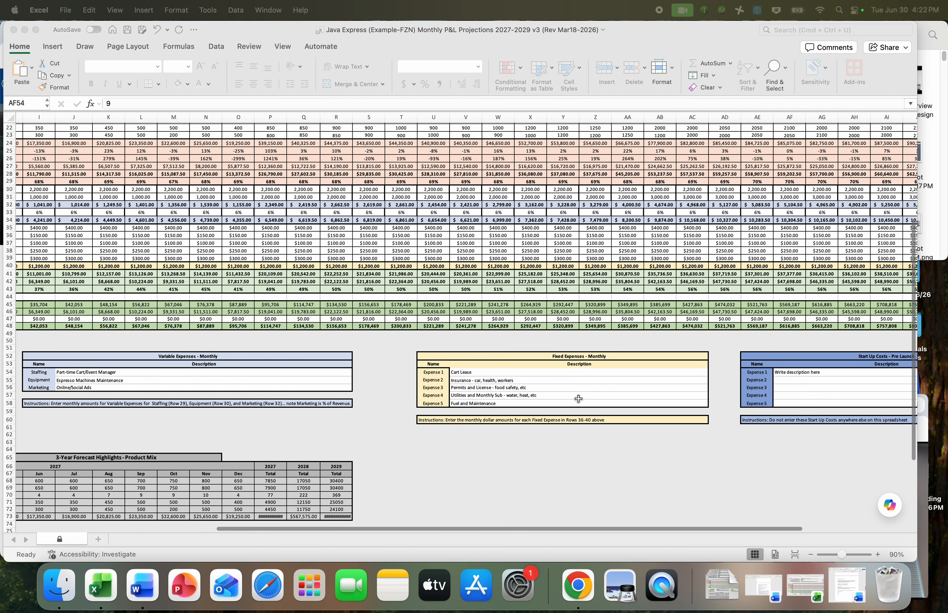
{"action": "scroll", "coordinate": [580, 421], "scroll_direction": "up", "scroll_amount": 10}
{"action": "scroll", "coordinate": [579, 421], "scroll_direction": "left", "scroll_amount": 5}
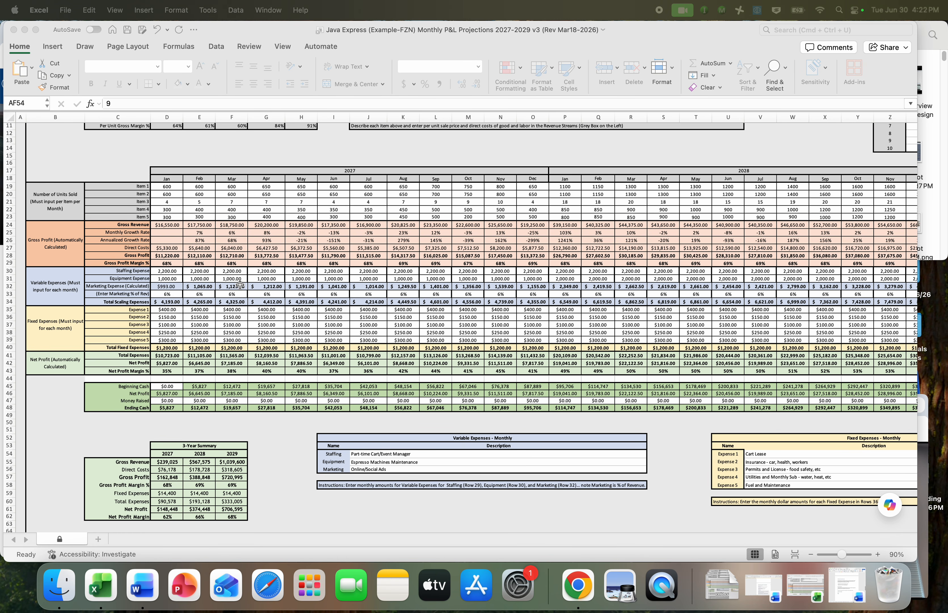
{"action": "scroll", "coordinate": [476, 287], "scroll_direction": "right", "scroll_amount": 5}
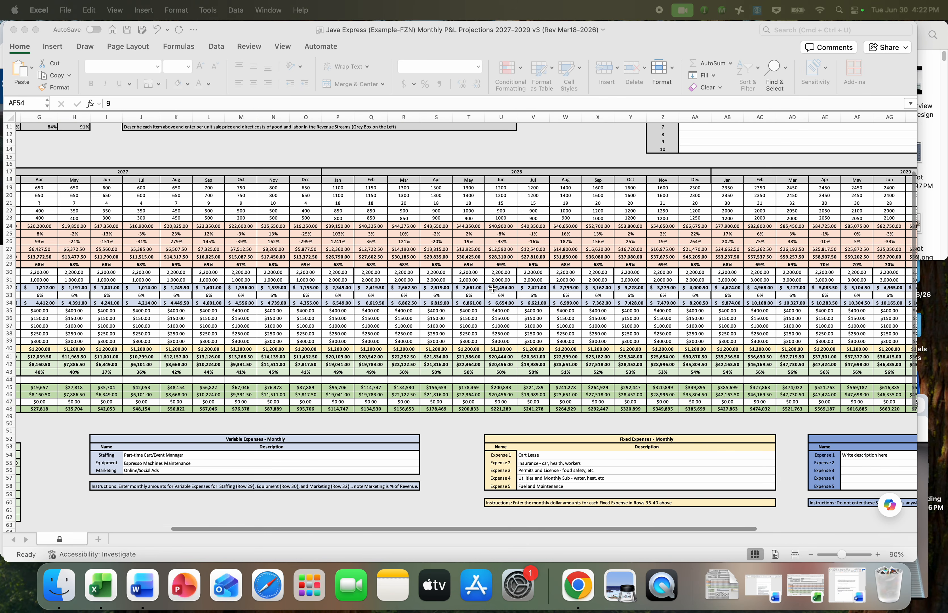
{"action": "scroll", "coordinate": [493, 288], "scroll_direction": "left", "scroll_amount": 6}
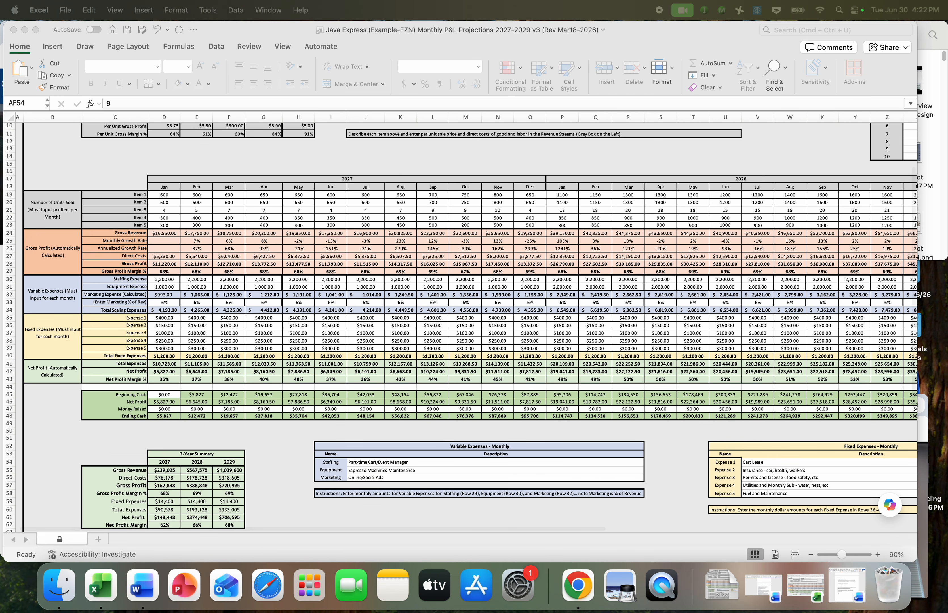
Switch to the SOFTWARE EXAMPLE workbook and examine its monthly variable and fixed expense rows across 2027 to 2029
{"action": "left_click_drag", "start_coordinate": [0, 42], "coordinate": [624, 47]}
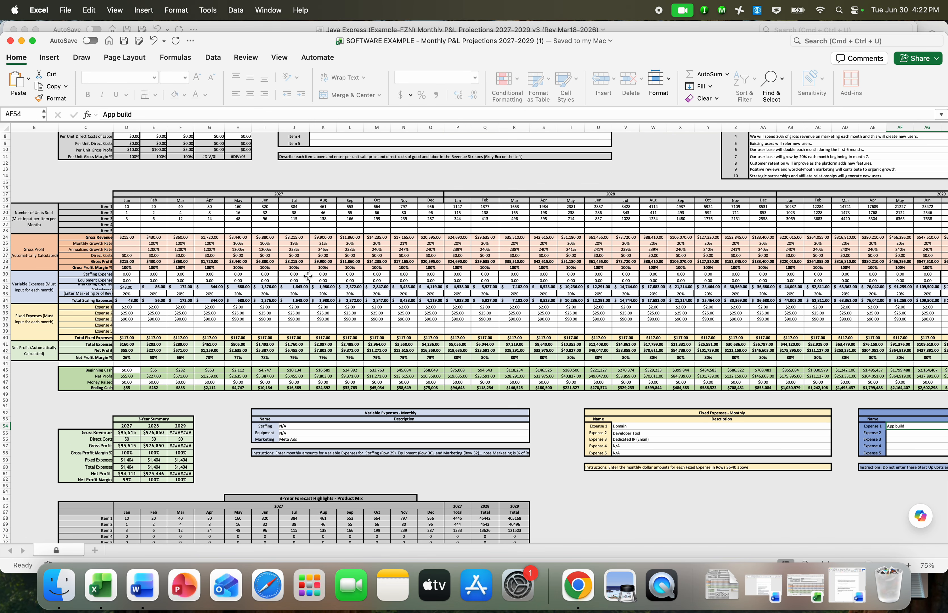
{"action": "scroll", "coordinate": [524, 273], "scroll_direction": "right", "scroll_amount": 5}
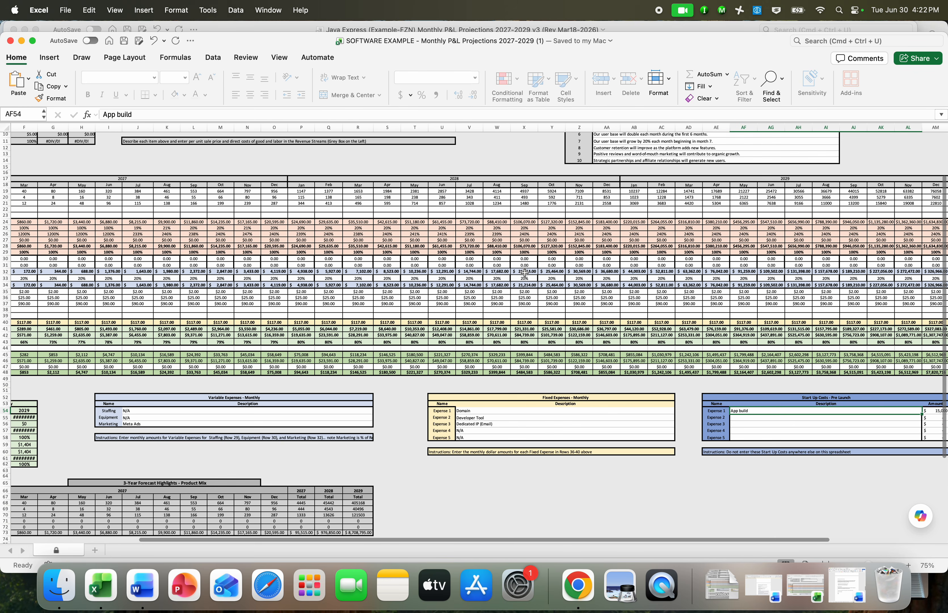
{"action": "scroll", "coordinate": [551, 248], "scroll_direction": "left", "scroll_amount": 5}
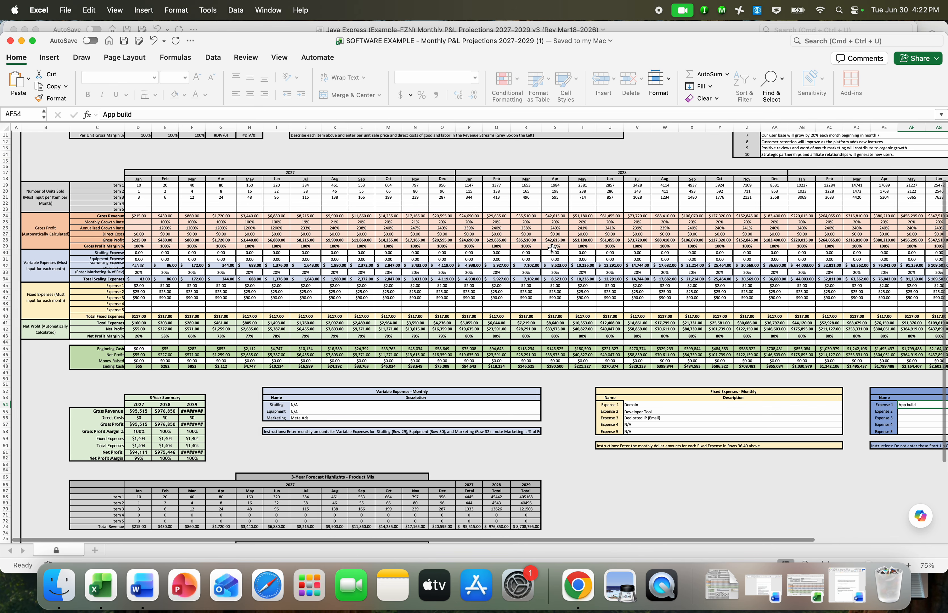
{"action": "left_click_drag", "start_coordinate": [663, 44], "coordinate": [654, 32]}
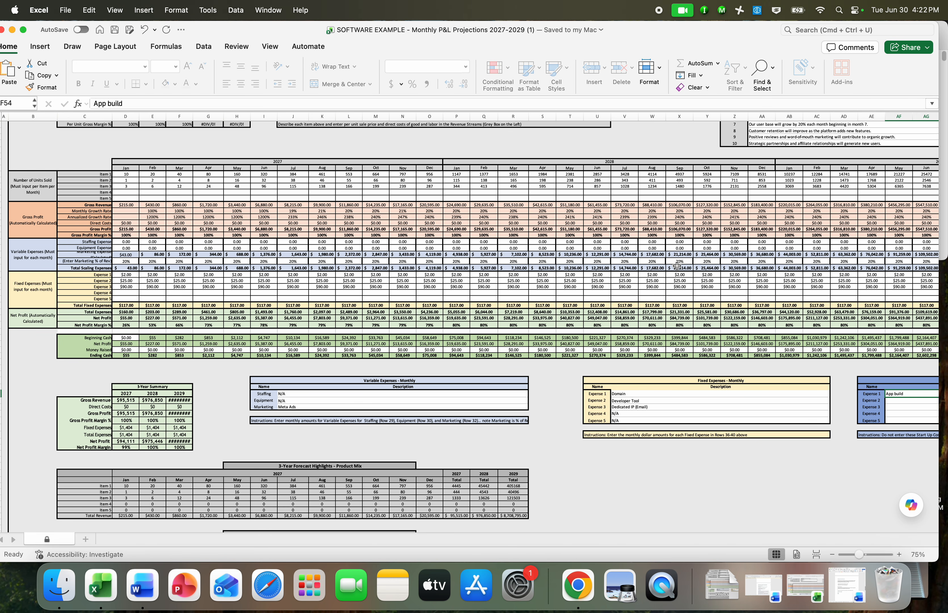
Examine the software example's variable expenses, fixed expenses and pre-launch start-up costs tables, including the App build amount
{"action": "scroll", "coordinate": [713, 305], "scroll_direction": "down", "scroll_amount": 3}
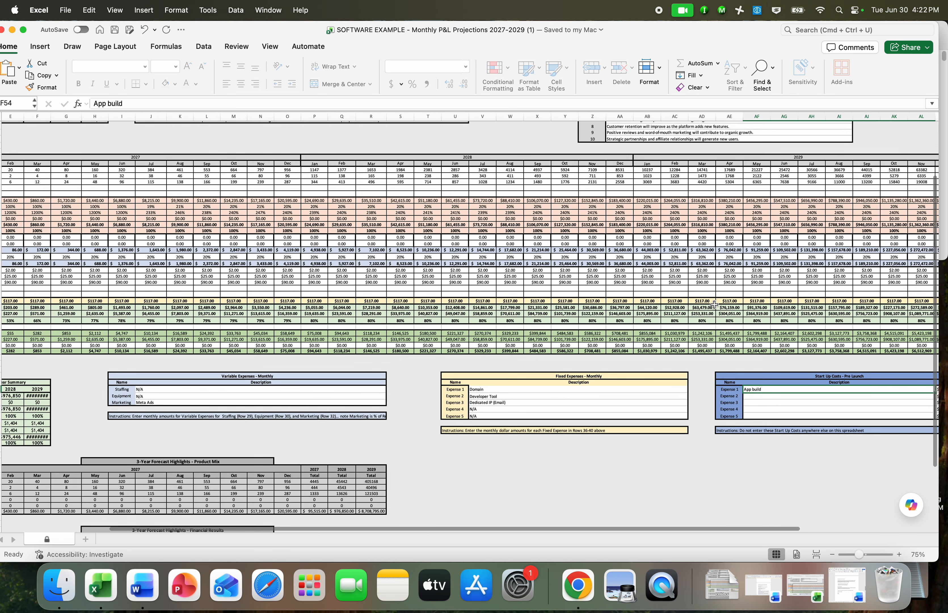
{"action": "scroll", "coordinate": [713, 304], "scroll_direction": "up", "scroll_amount": 2}
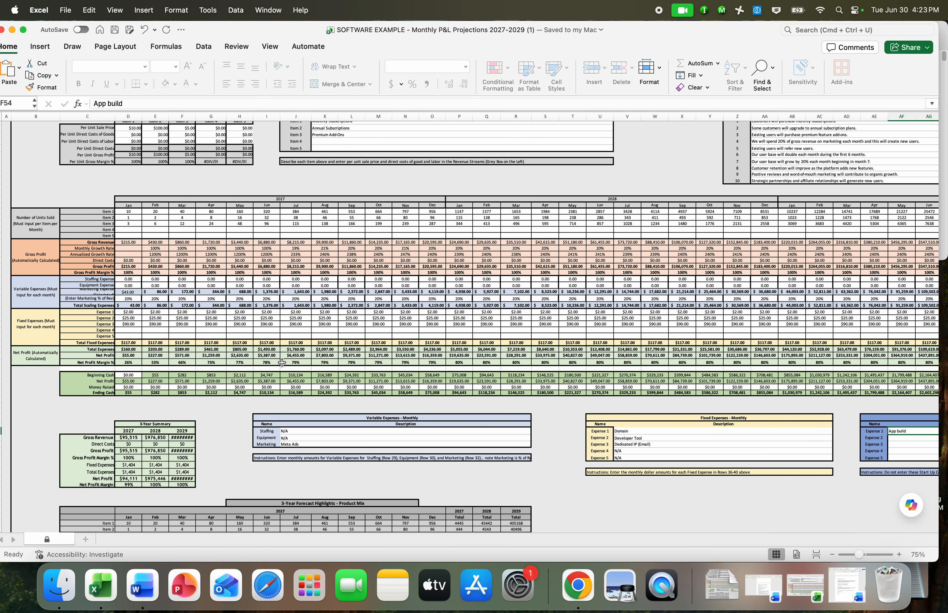
{"action": "scroll", "coordinate": [624, 366], "scroll_direction": "down", "scroll_amount": 3}
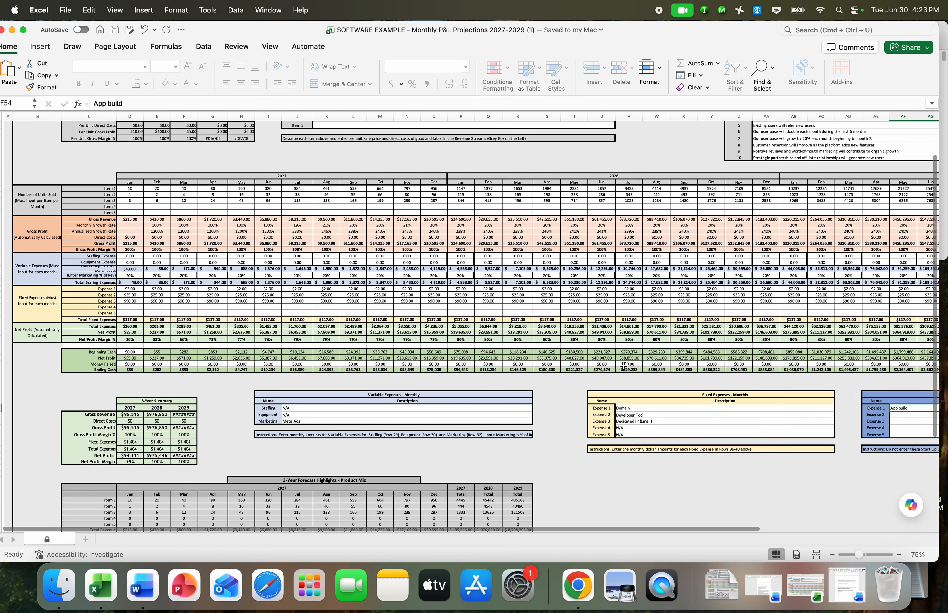
{"action": "scroll", "coordinate": [623, 366], "scroll_direction": "up", "scroll_amount": 1}
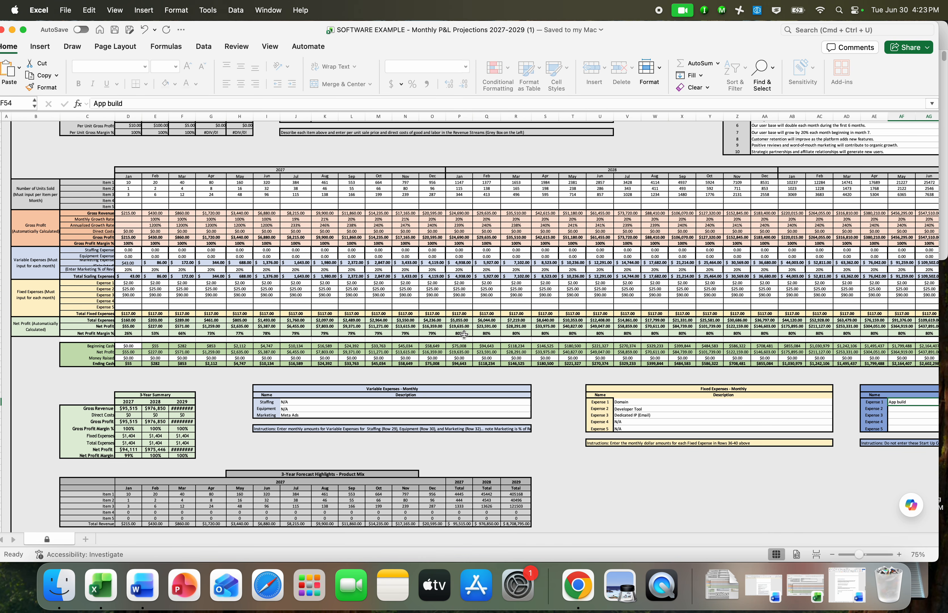
{"action": "scroll", "coordinate": [476, 378], "scroll_direction": "right", "scroll_amount": 10}
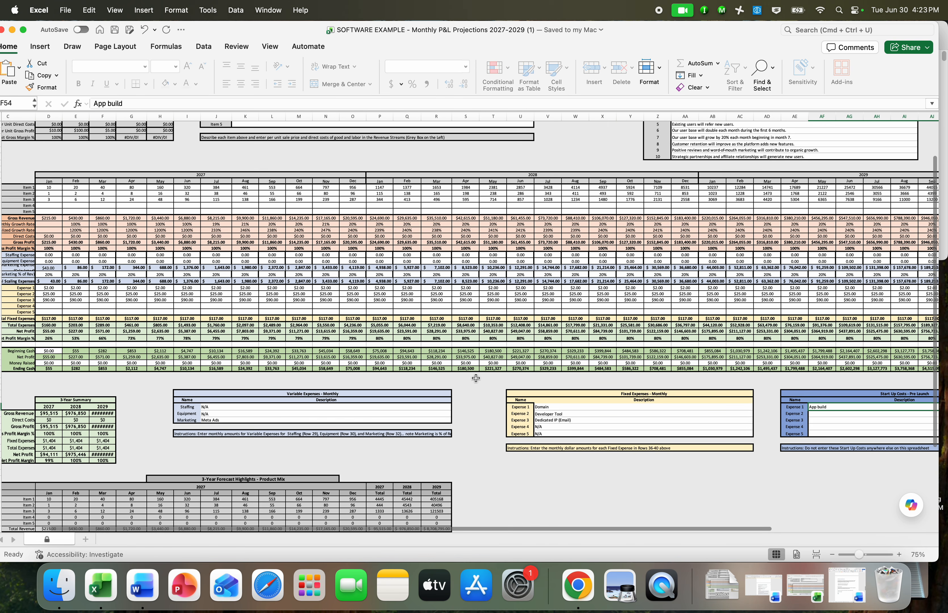
{"action": "scroll", "coordinate": [476, 377], "scroll_direction": "down", "scroll_amount": 3}
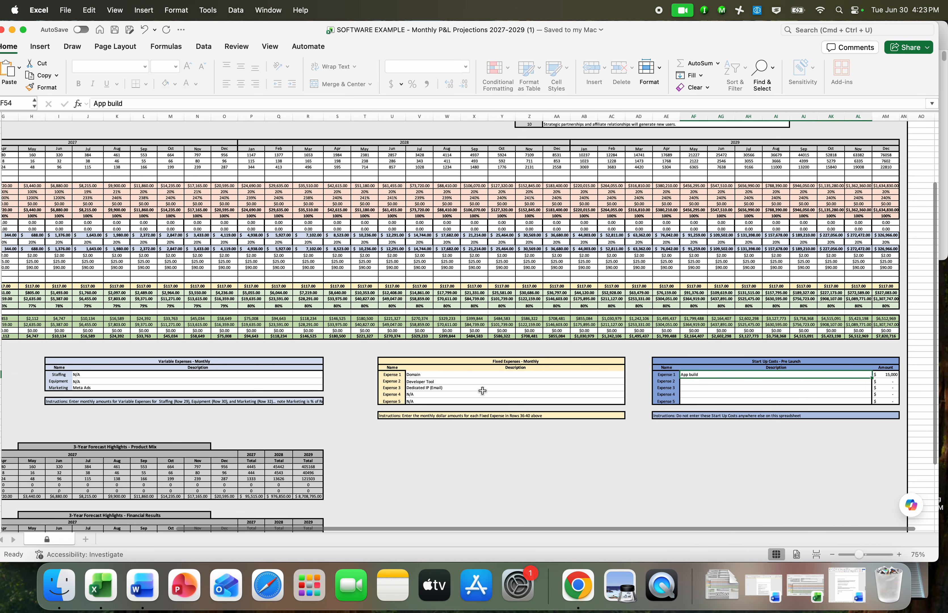
{"action": "scroll", "coordinate": [503, 366], "scroll_direction": "down", "scroll_amount": 3}
{"action": "scroll", "coordinate": [503, 366], "scroll_direction": "right", "scroll_amount": 2}
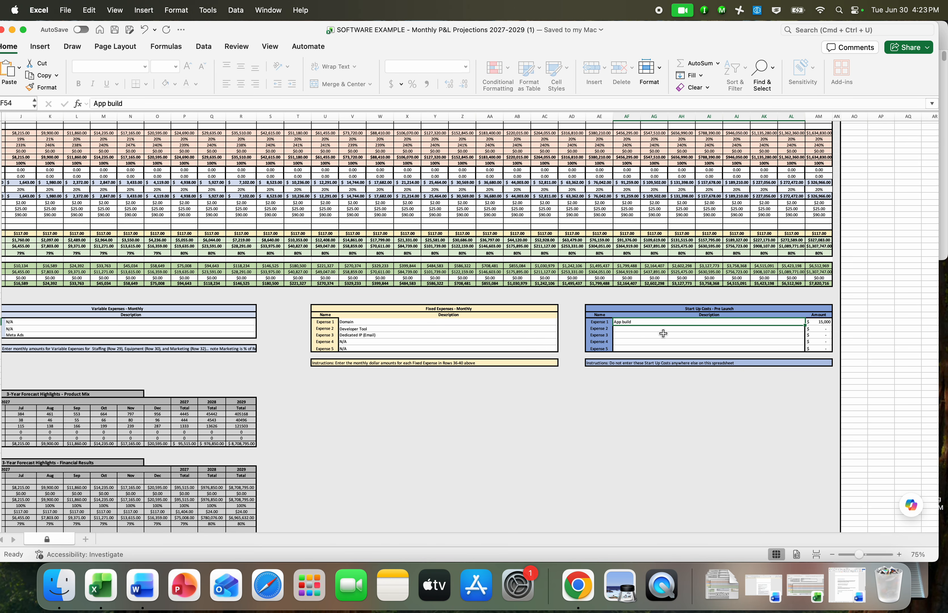
{"action": "scroll", "coordinate": [663, 333], "scroll_direction": "up", "scroll_amount": 3}
{"action": "scroll", "coordinate": [663, 333], "scroll_direction": "left", "scroll_amount": 2}
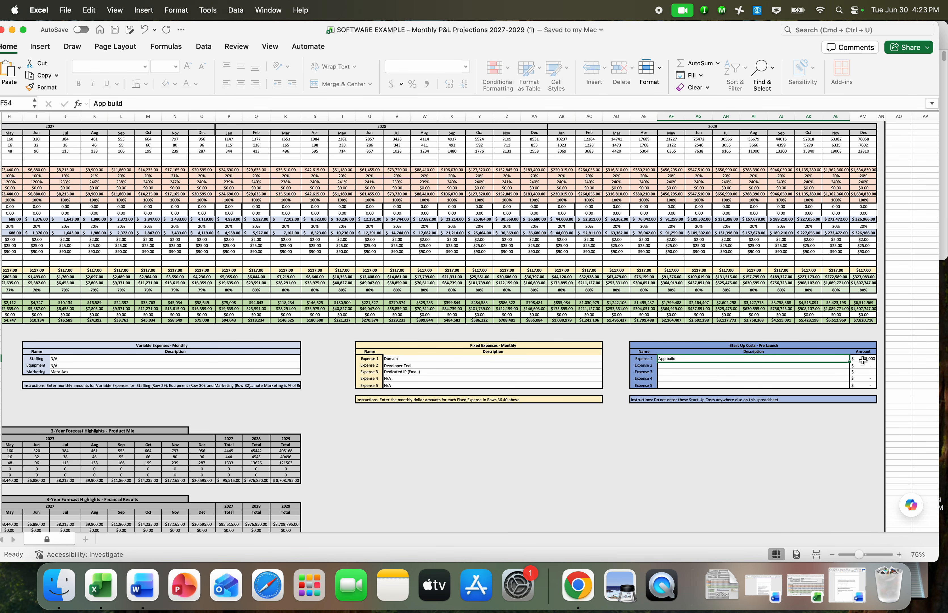
Examine the software example's cash rows, 3-Year Summary and 3-Year Forecast Highlights for product mix and financial results, ending with the whole sheet
{"action": "scroll", "coordinate": [856, 356], "scroll_direction": "left", "scroll_amount": 10}
{"action": "scroll", "coordinate": [856, 356], "scroll_direction": "up", "scroll_amount": 2}
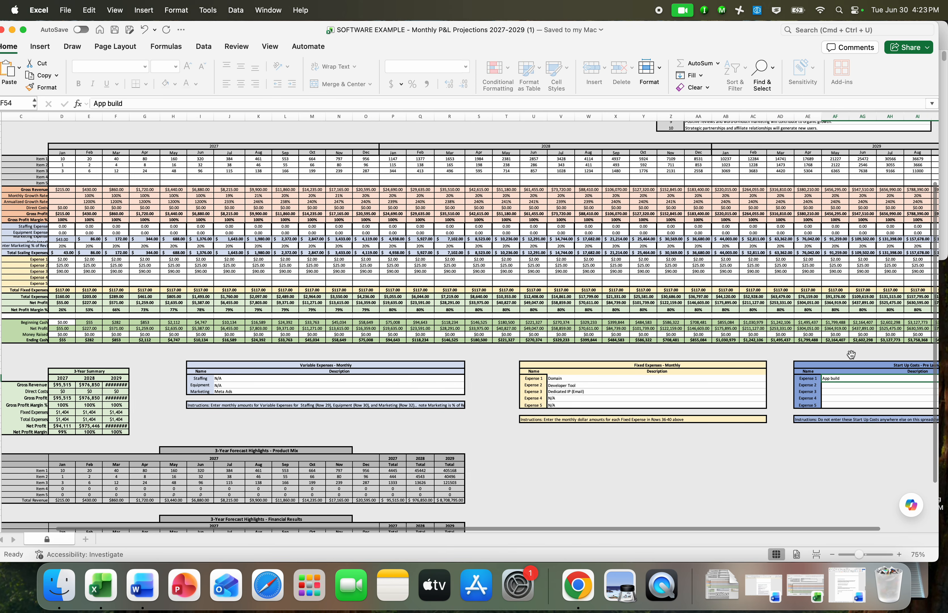
{"action": "scroll", "coordinate": [851, 354], "scroll_direction": "up", "scroll_amount": 1}
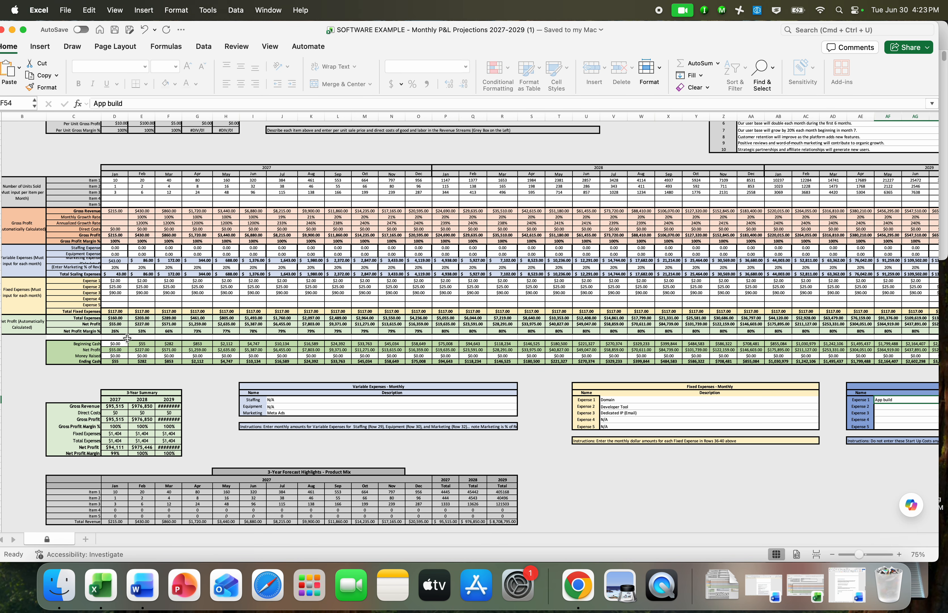
{"action": "scroll", "coordinate": [137, 394], "scroll_direction": "down", "scroll_amount": 7}
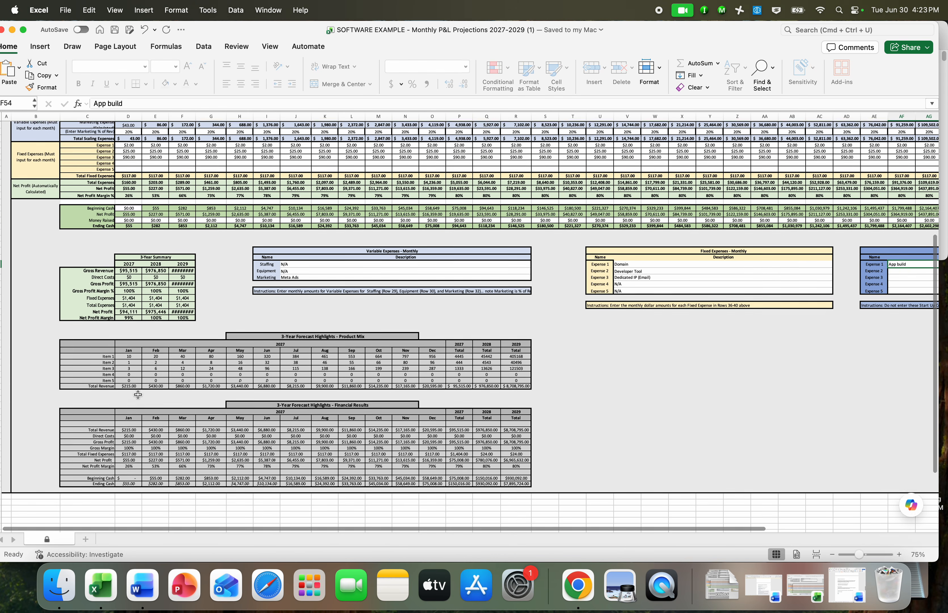
{"action": "scroll", "coordinate": [137, 394], "scroll_direction": "up", "scroll_amount": 3}
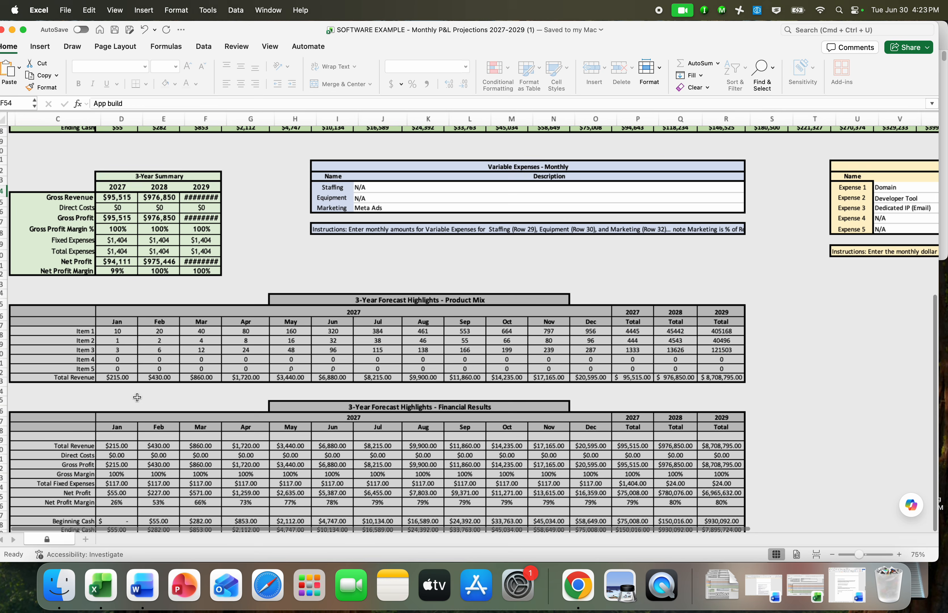
{"action": "scroll", "coordinate": [137, 397], "scroll_direction": "left", "scroll_amount": 1}
{"action": "scroll", "coordinate": [137, 397], "scroll_direction": "down", "scroll_amount": 1}
{"action": "scroll", "coordinate": [153, 352], "scroll_direction": "up", "scroll_amount": 2}
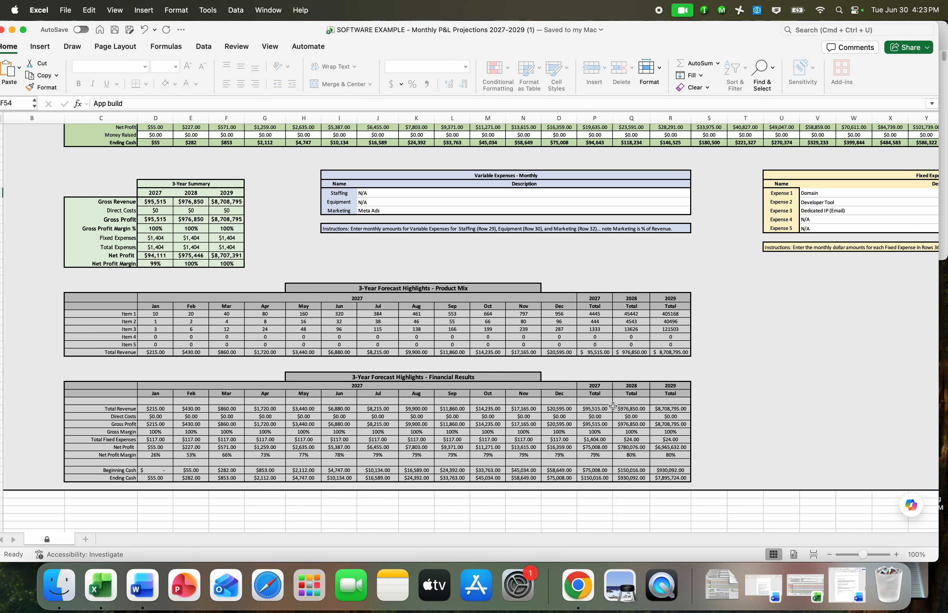
{"action": "scroll", "coordinate": [497, 473], "scroll_direction": "down", "scroll_amount": 5}
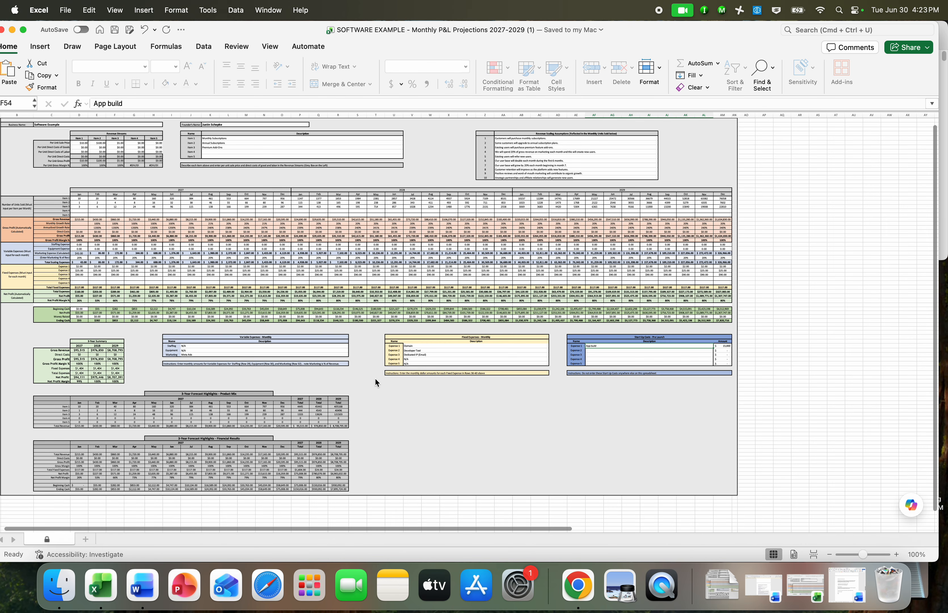
{"action": "scroll", "coordinate": [374, 377], "scroll_direction": "up", "scroll_amount": 5}
{"action": "scroll", "coordinate": [375, 379], "scroll_direction": "down", "scroll_amount": 5}
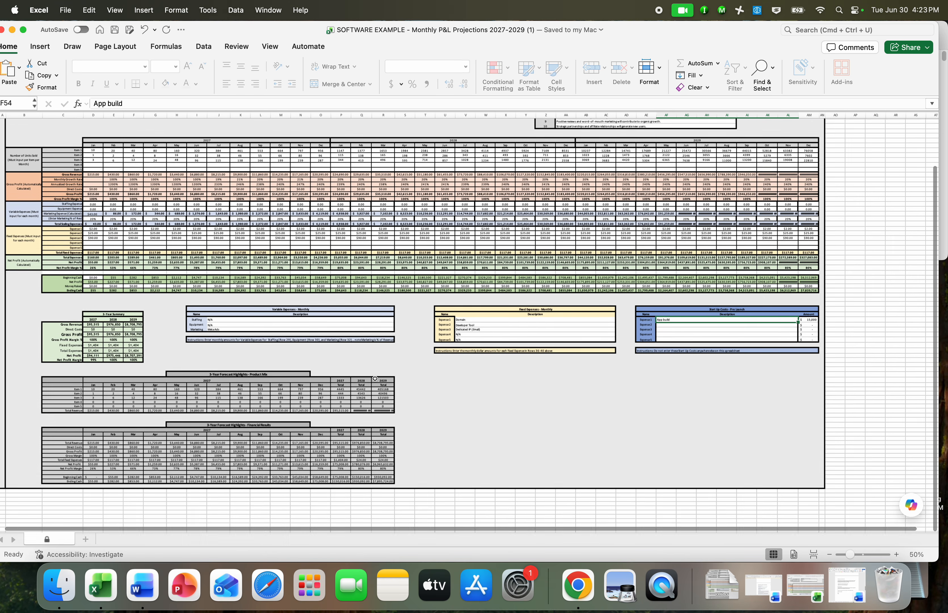
Examine the software example's revenue streams, scaling assumptions and monthly 2027 to 2029 rows together with the expense tables beneath them
{"action": "scroll", "coordinate": [374, 378], "scroll_direction": "down", "scroll_amount": 2}
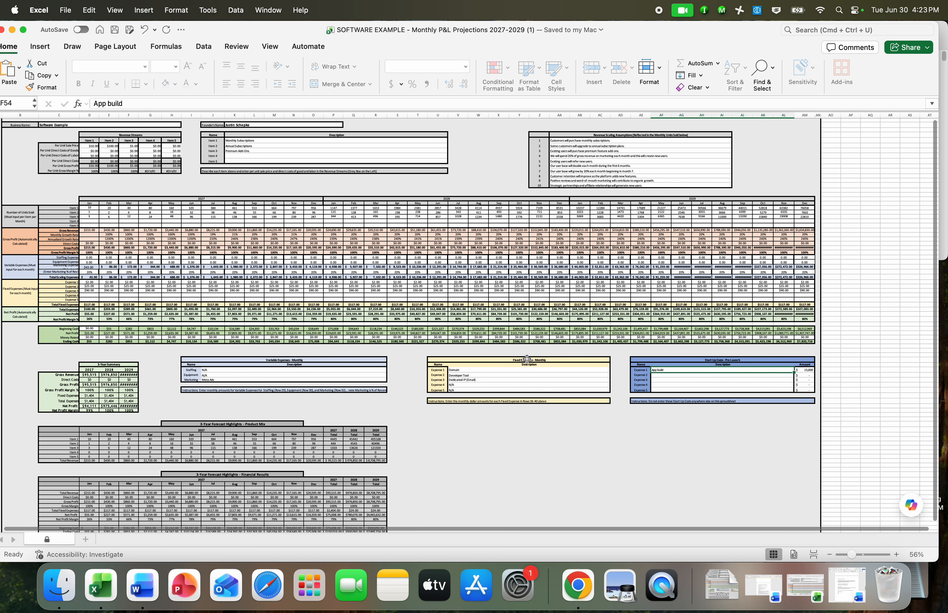
{"action": "scroll", "coordinate": [527, 359], "scroll_direction": "up", "scroll_amount": 3}
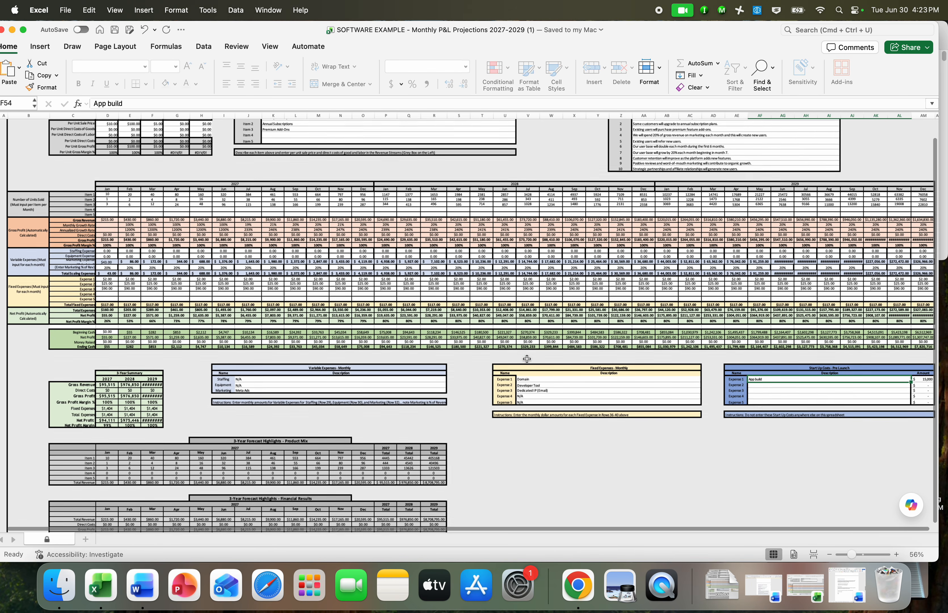
{"action": "scroll", "coordinate": [527, 358], "scroll_direction": "up", "scroll_amount": 4}
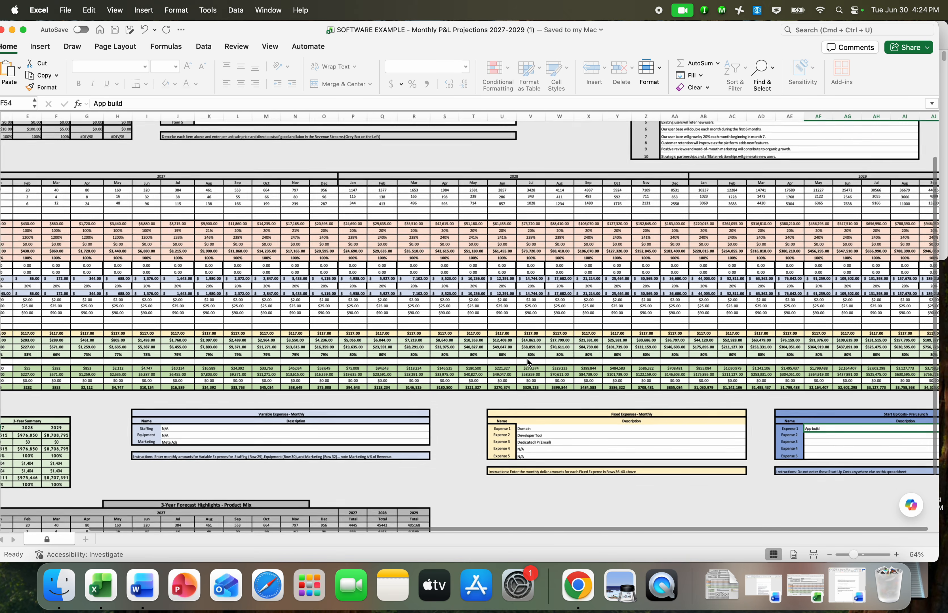
{"action": "scroll", "coordinate": [511, 351], "scroll_direction": "up", "scroll_amount": 1}
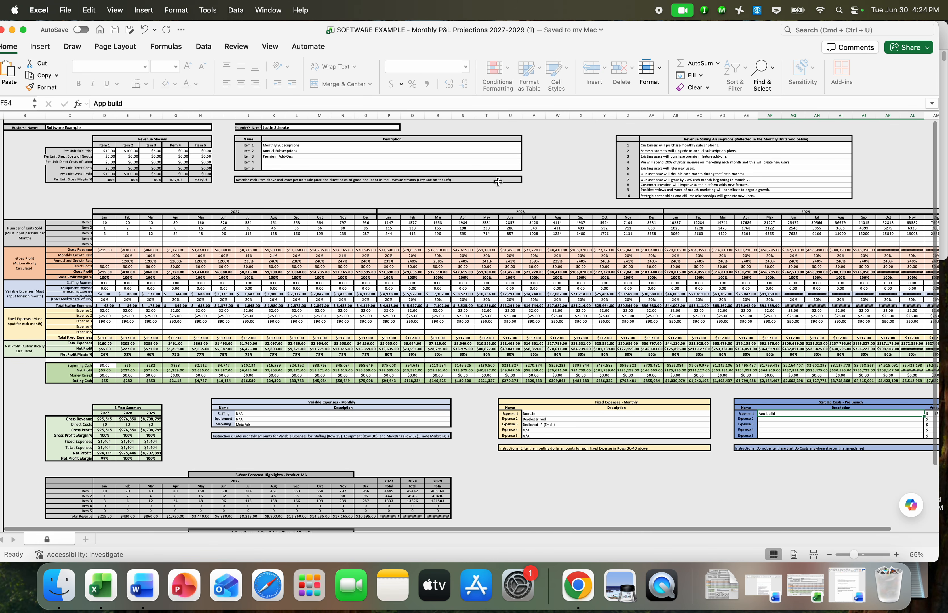
Switch to the Java Express workbook, widening its window to examine the 2027 and 2028 monthly rows and the 3-Year Summary
{"action": "key", "text": "super+grave"}
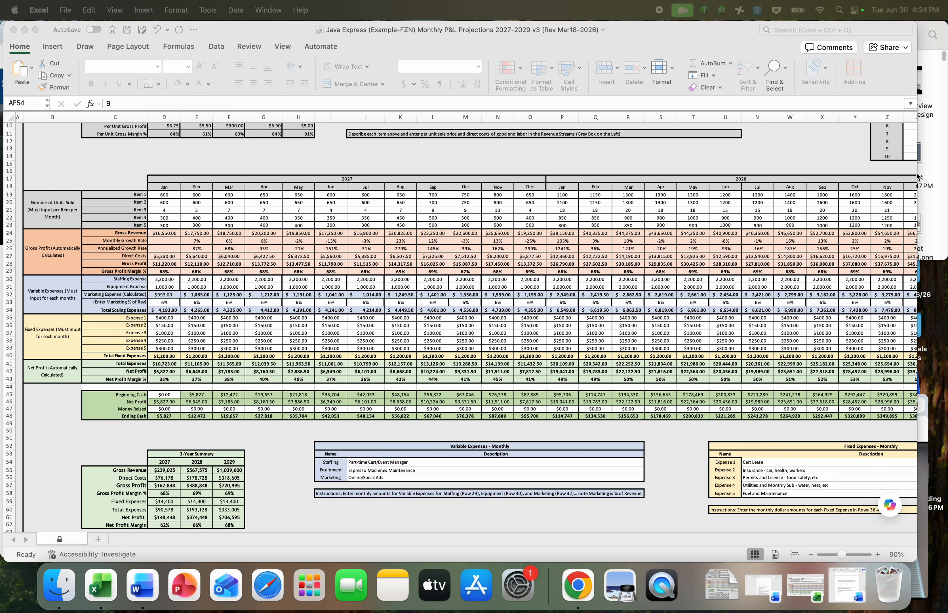
{"action": "left_click_drag", "start_coordinate": [918, 174], "coordinate": [947, 171]}
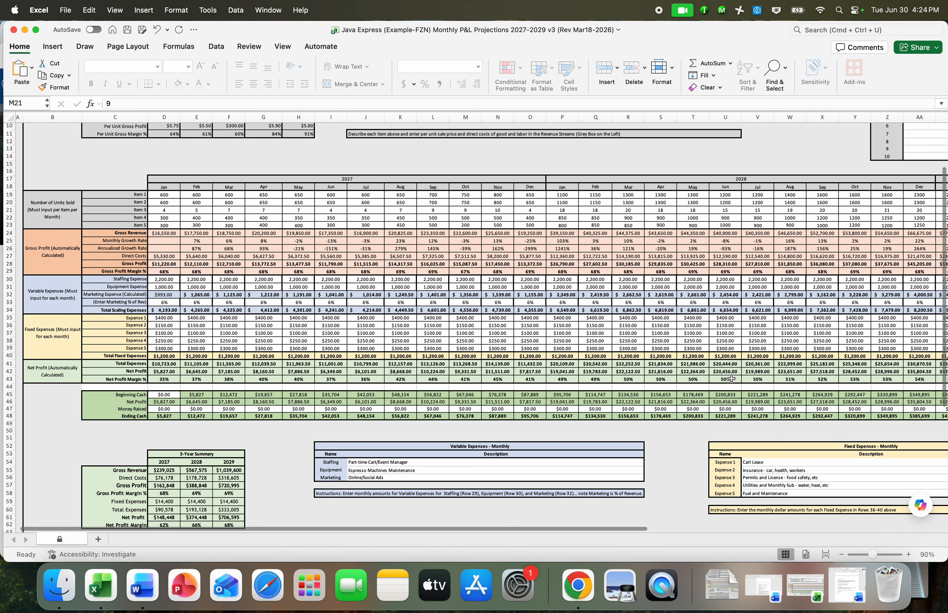
{"action": "scroll", "coordinate": [732, 379], "scroll_direction": "down", "scroll_amount": 2}
{"action": "scroll", "coordinate": [732, 378], "scroll_direction": "right", "scroll_amount": 2}
{"action": "scroll", "coordinate": [732, 378], "scroll_direction": "left", "scroll_amount": 3}
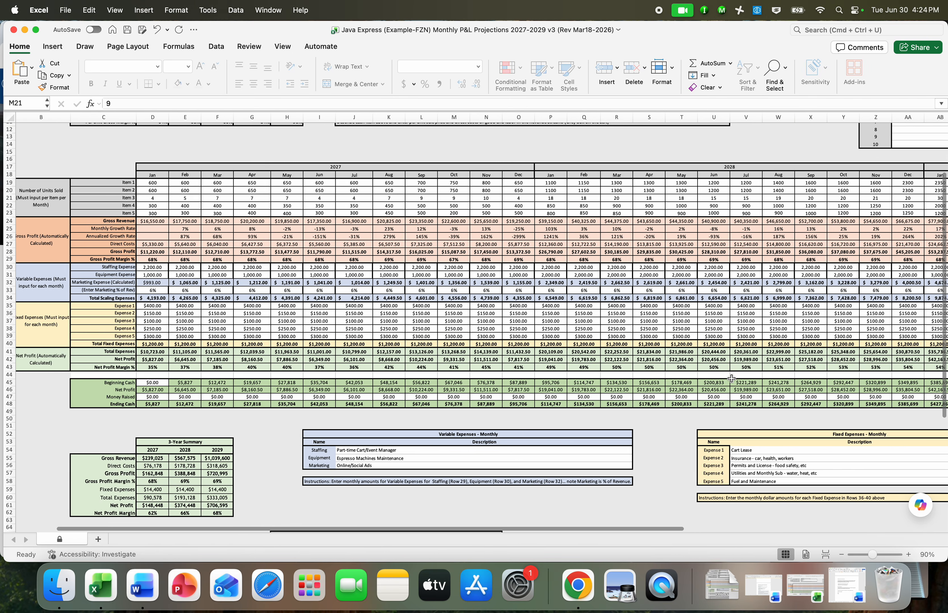
{"action": "scroll", "coordinate": [732, 378], "scroll_direction": "down", "scroll_amount": 2}
{"action": "scroll", "coordinate": [732, 378], "scroll_direction": "left", "scroll_amount": 1}
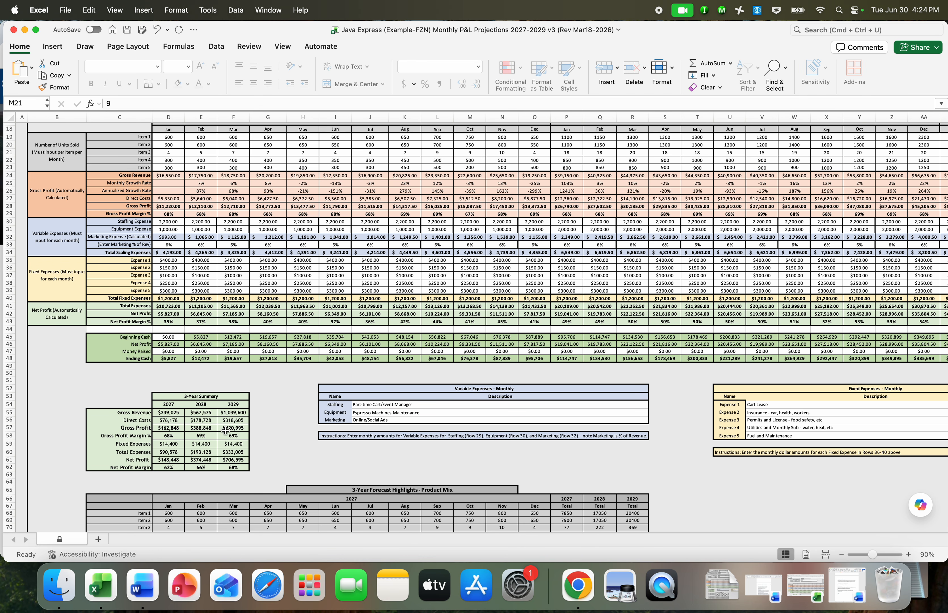
Examine the Java Express Fixed Expenses and pre-launch Start Up Costs tables alongside the monthly rows through December 2029
{"action": "scroll", "coordinate": [280, 488], "scroll_direction": "right", "scroll_amount": 10}
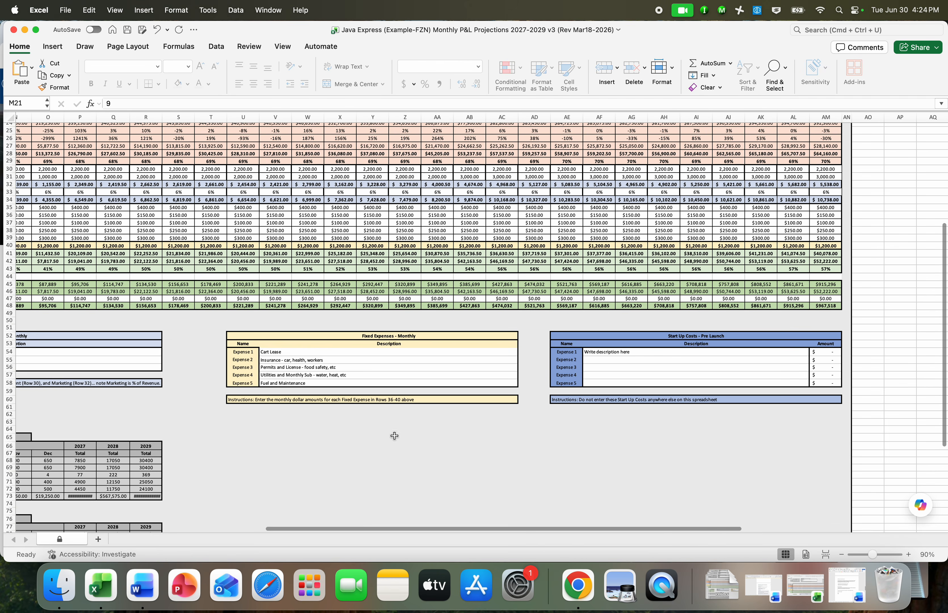
{"action": "scroll", "coordinate": [677, 408], "scroll_direction": "up", "scroll_amount": 10}
{"action": "scroll", "coordinate": [677, 407], "scroll_direction": "left", "scroll_amount": 2}
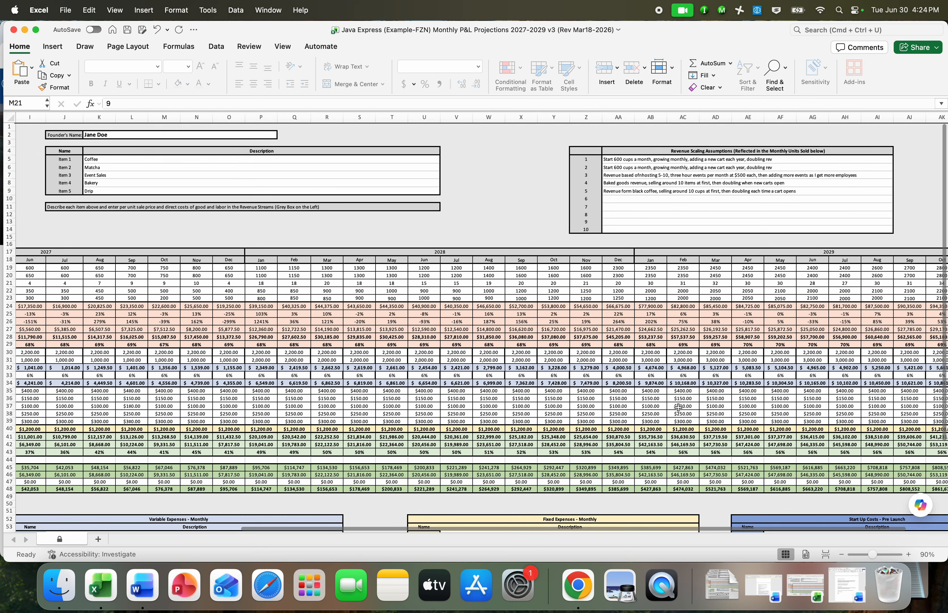
{"action": "scroll", "coordinate": [678, 407], "scroll_direction": "down", "scroll_amount": 5}
{"action": "scroll", "coordinate": [678, 407], "scroll_direction": "right", "scroll_amount": 4}
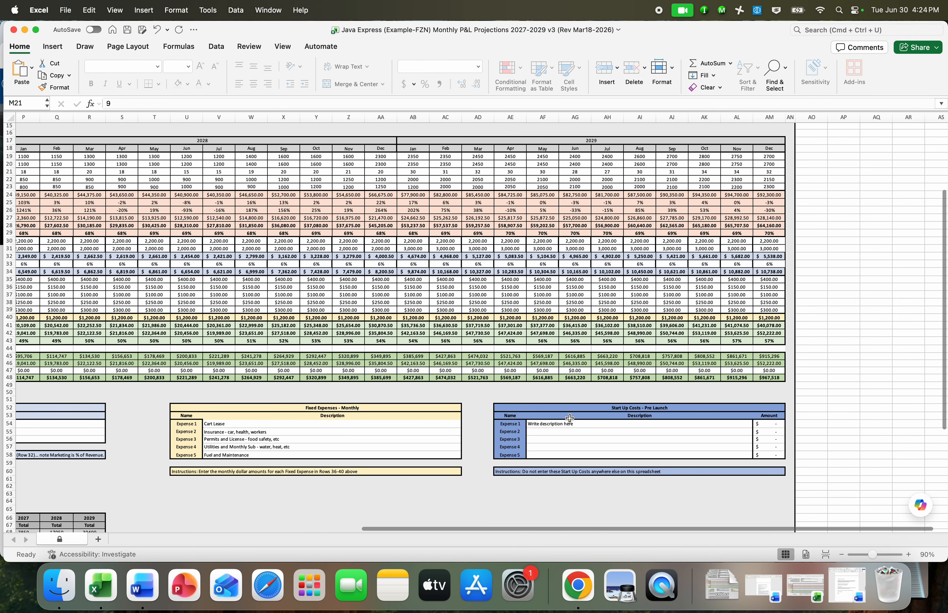
{"action": "scroll", "coordinate": [593, 461], "scroll_direction": "up", "scroll_amount": 1}
{"action": "scroll", "coordinate": [592, 461], "scroll_direction": "left", "scroll_amount": 1}
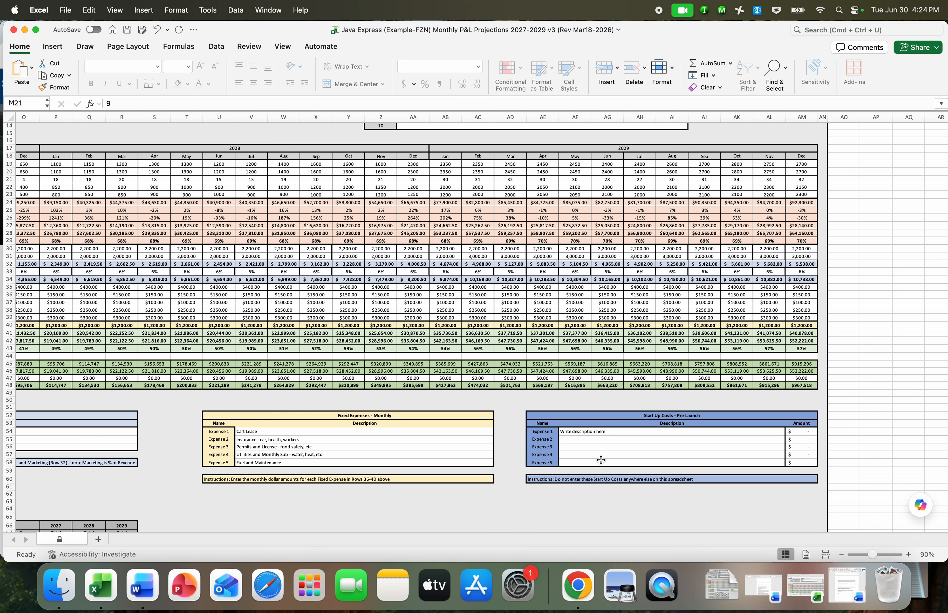
Review the Java Express monthly expense rows from 2029 back to January 2027, ending at the revenue streams and item descriptions
{"action": "scroll", "coordinate": [558, 472], "scroll_direction": "down", "scroll_amount": 1}
{"action": "scroll", "coordinate": [559, 473], "scroll_direction": "left", "scroll_amount": 2}
{"action": "scroll", "coordinate": [559, 473], "scroll_direction": "up", "scroll_amount": 4}
{"action": "scroll", "coordinate": [559, 473], "scroll_direction": "left", "scroll_amount": 5}
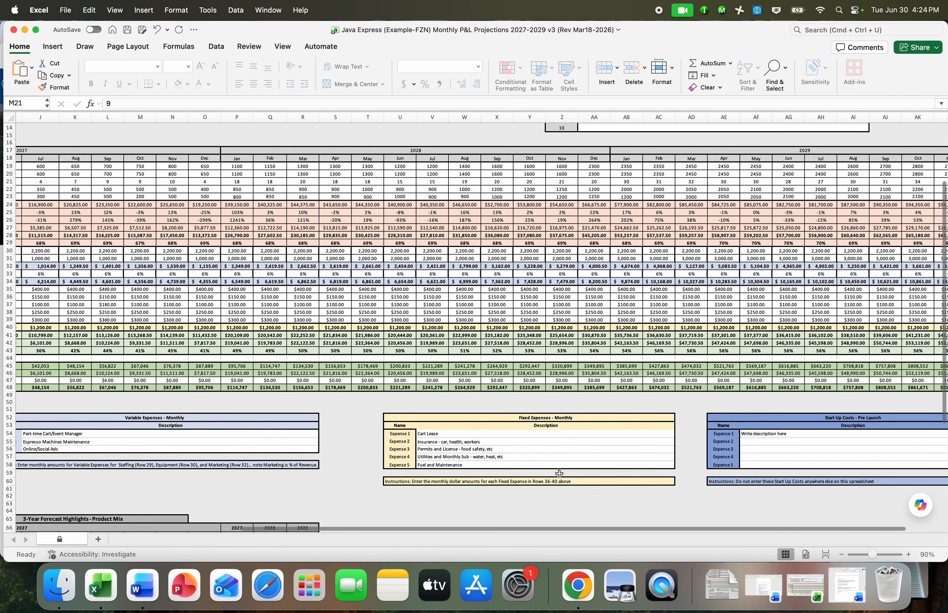
{"action": "scroll", "coordinate": [559, 472], "scroll_direction": "up", "scroll_amount": 2}
{"action": "scroll", "coordinate": [559, 473], "scroll_direction": "left", "scroll_amount": 3}
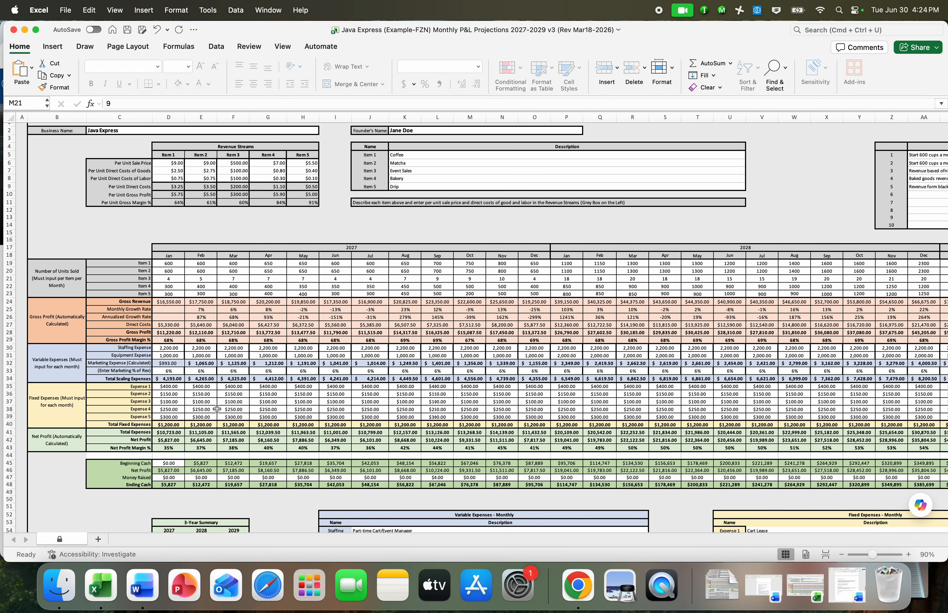
{"action": "scroll", "coordinate": [216, 409], "scroll_direction": "up", "scroll_amount": 1}
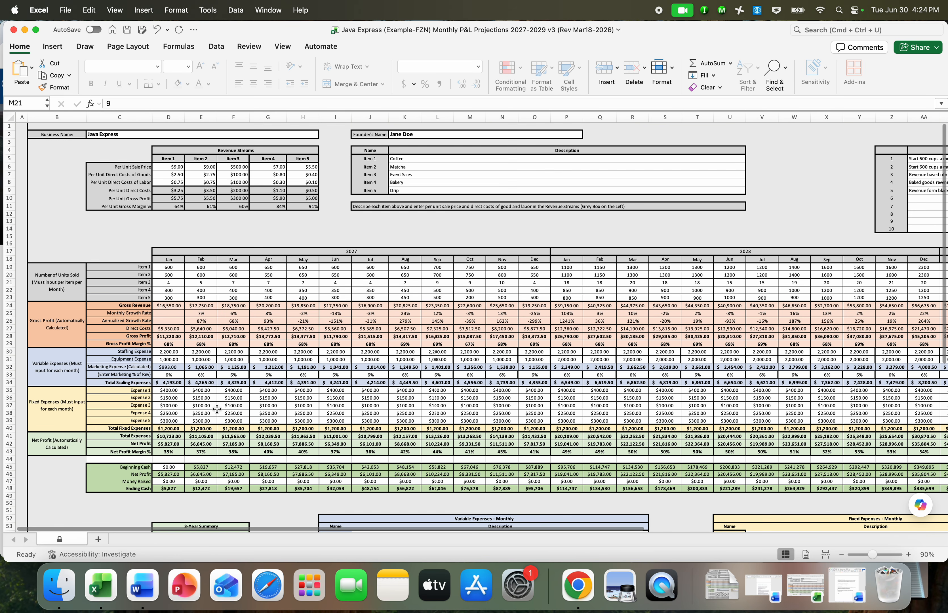